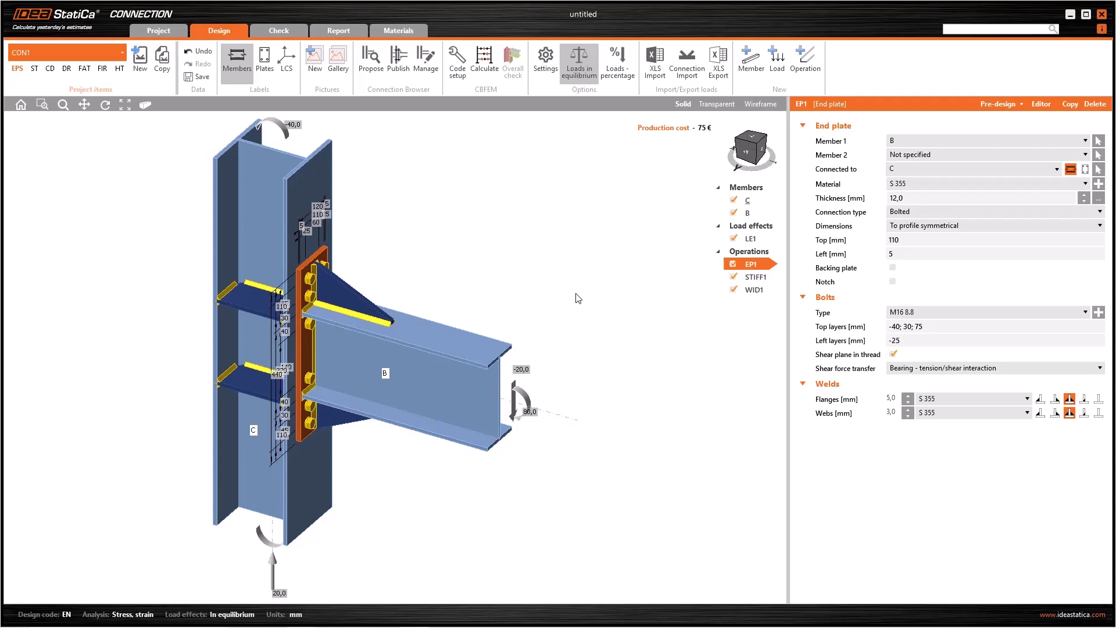
Step: Open end plate EP1 in the plate editor and show its dimensioned drawing
click(1042, 103)
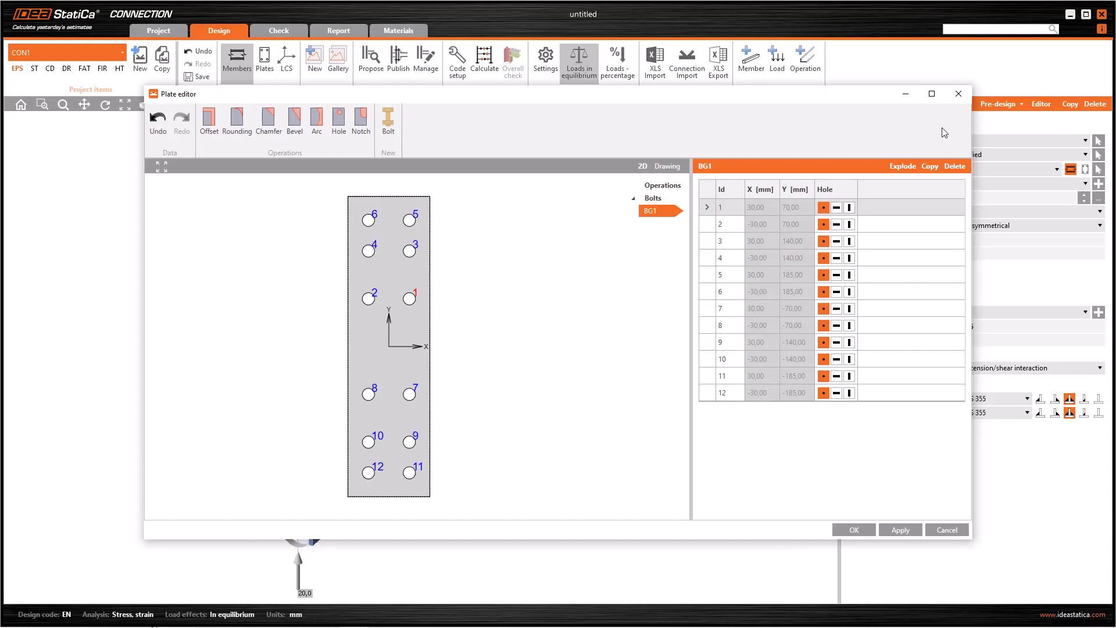
click(960, 96)
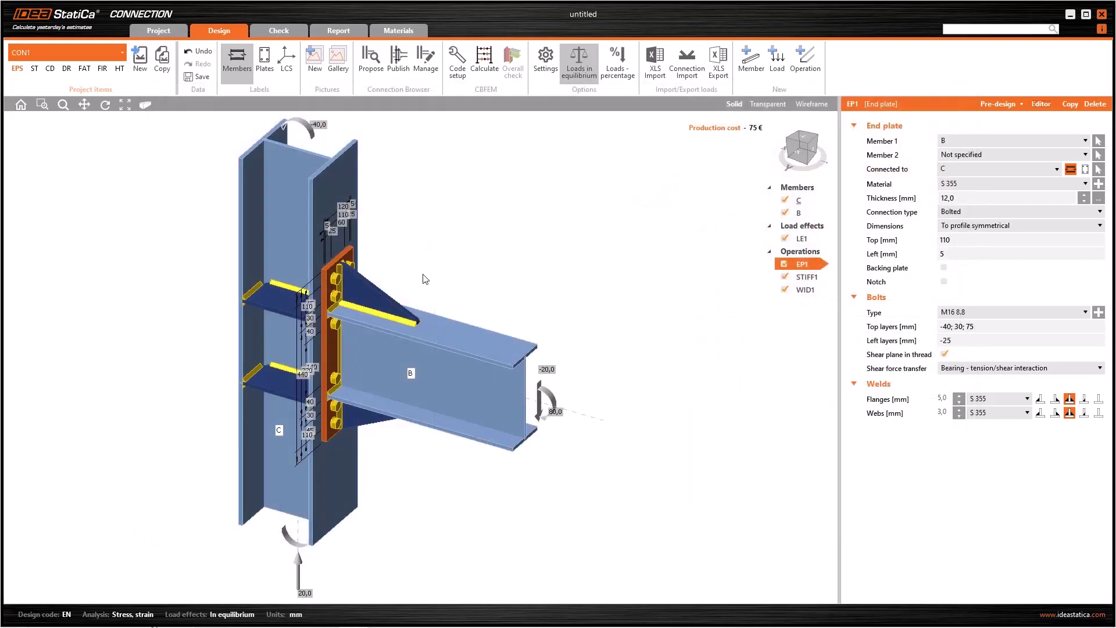
right_click(324, 288)
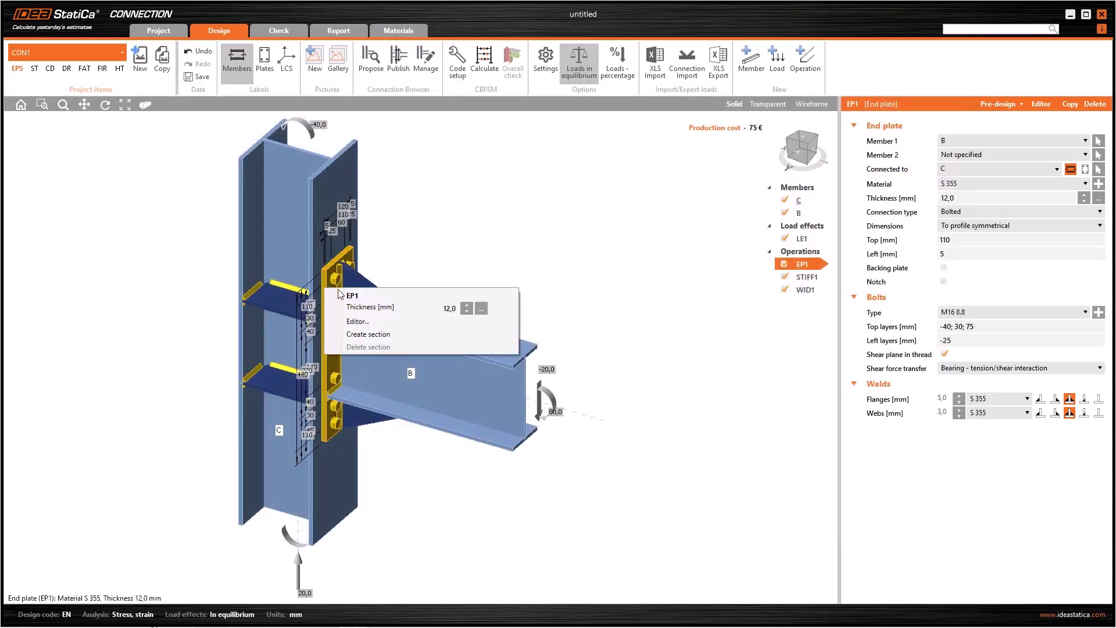
click(387, 323)
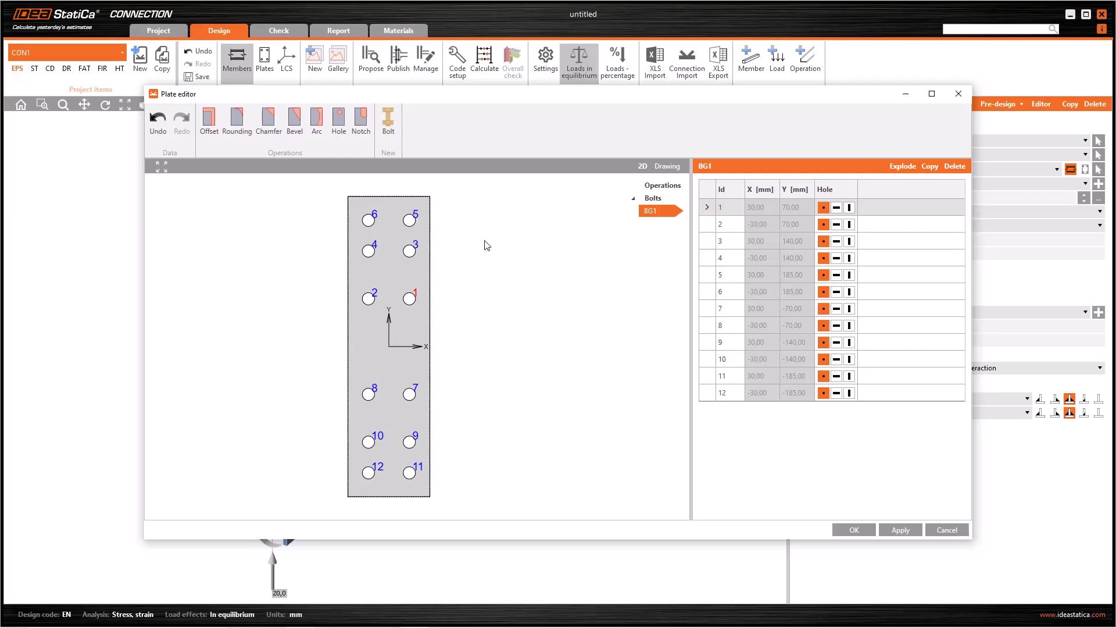
click(666, 167)
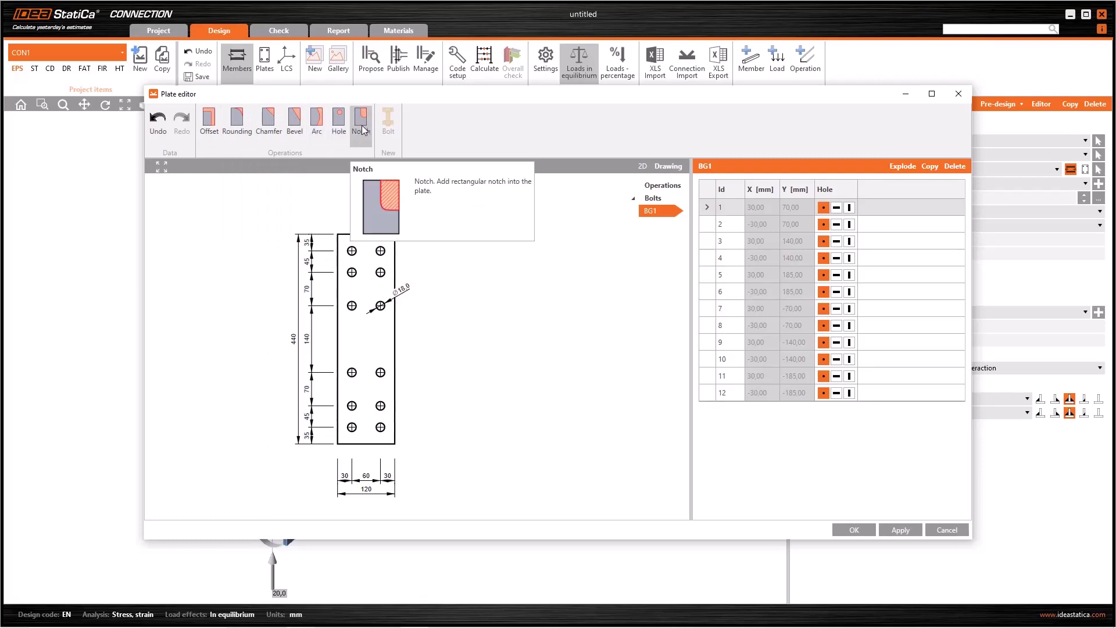
Step: Add a 10 mm offset to the end plate's whole outline and view it in 2D
click(209, 128)
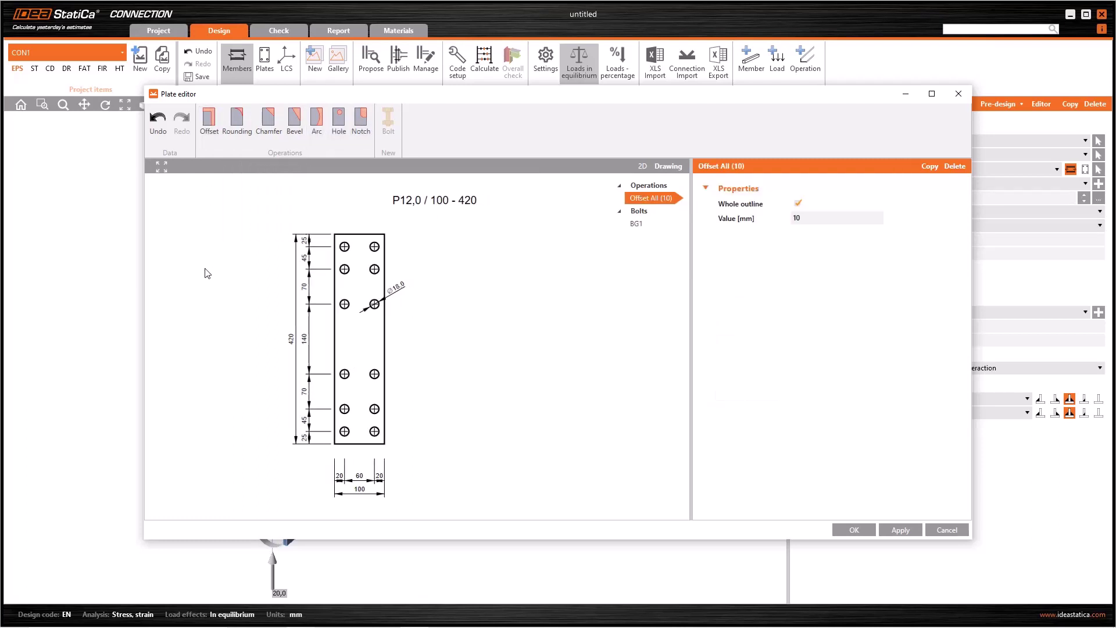
click(642, 166)
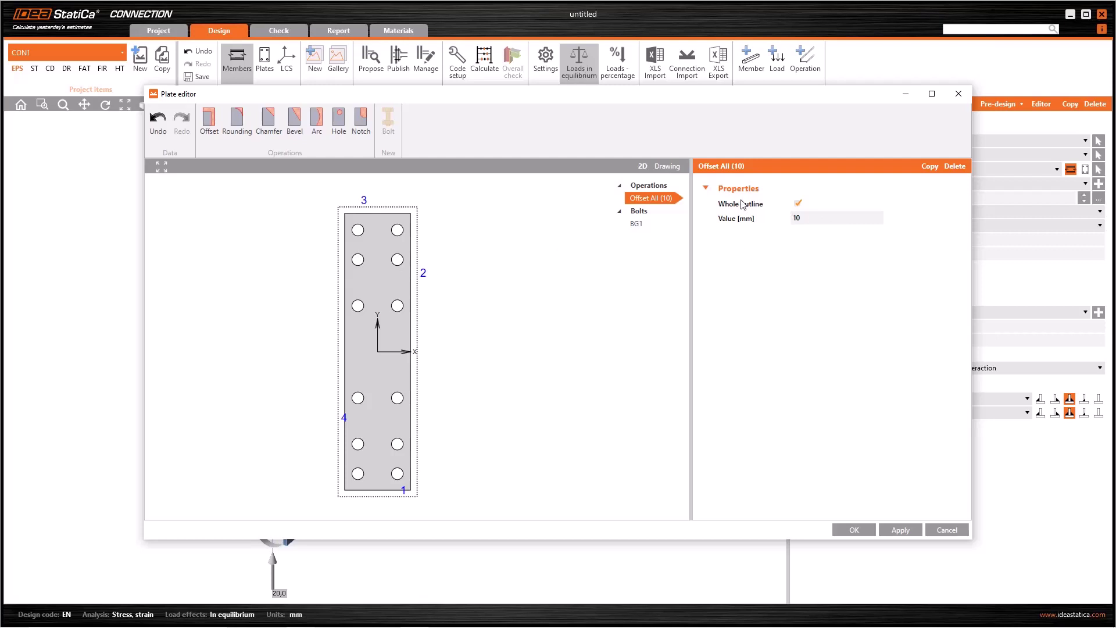
click(799, 204)
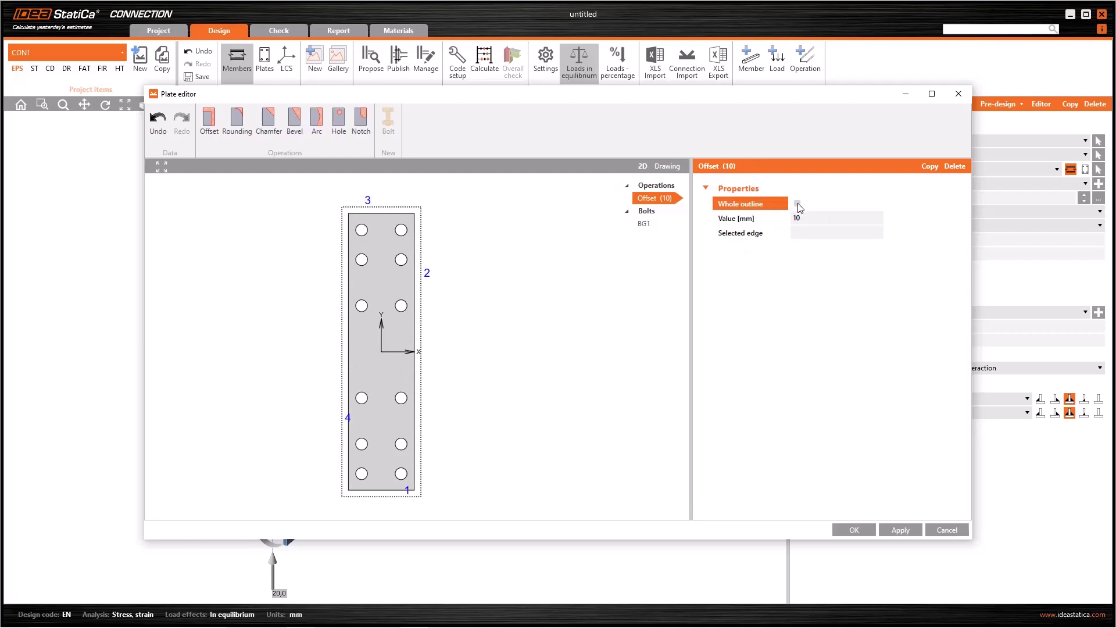
click(799, 203)
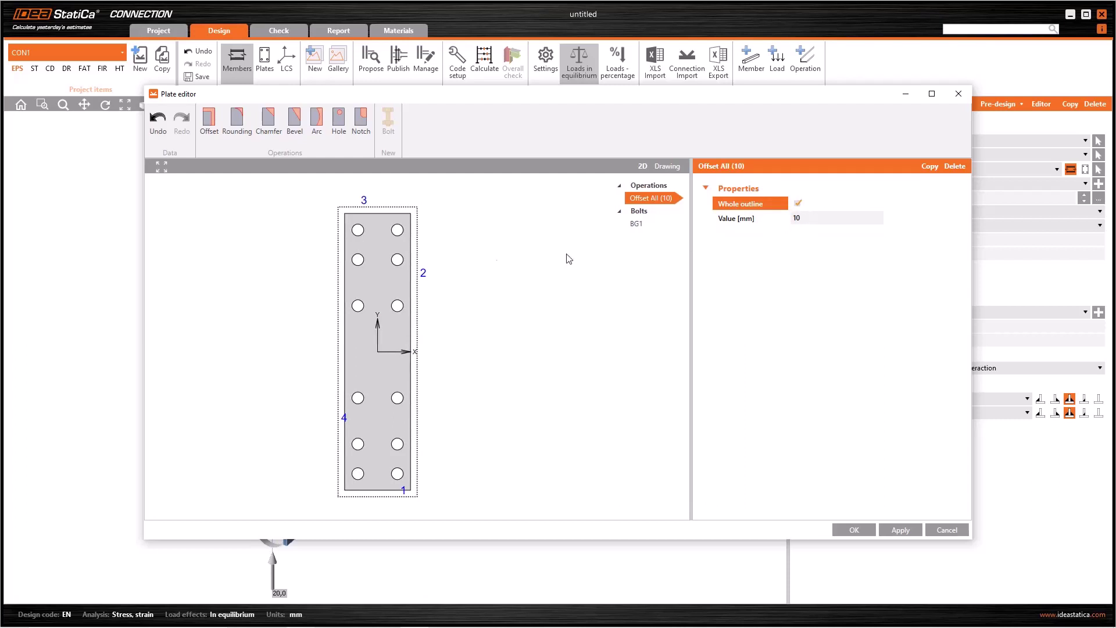
click(747, 257)
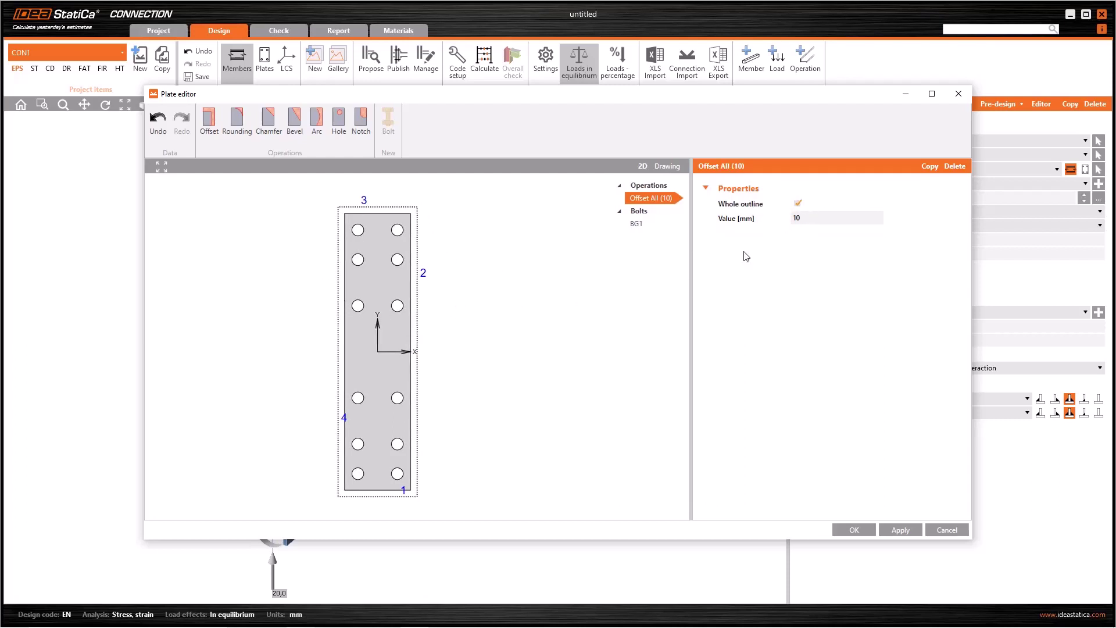
Step: Try values of -10, -20 and 10 mm for the whole-outline offset
click(812, 218)
text(-10)
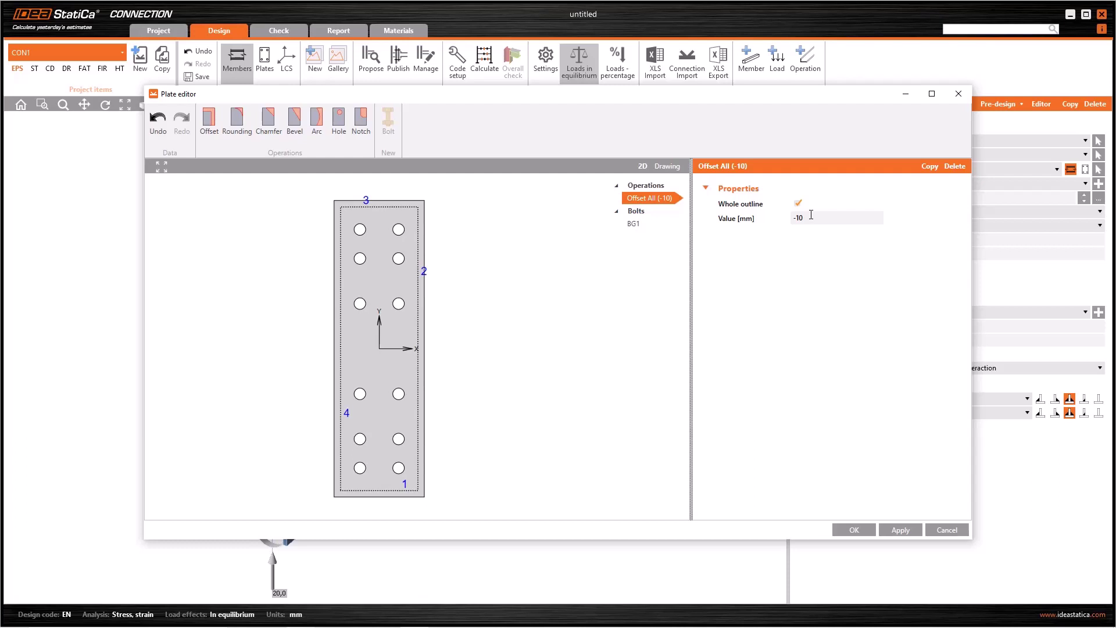
click(773, 220)
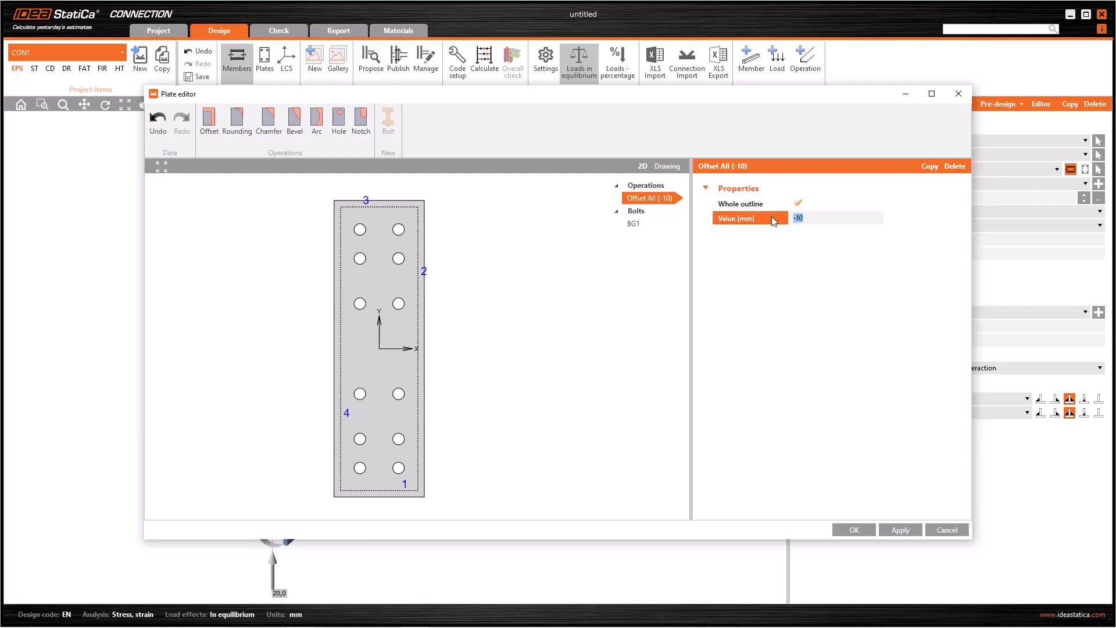
key(Return)
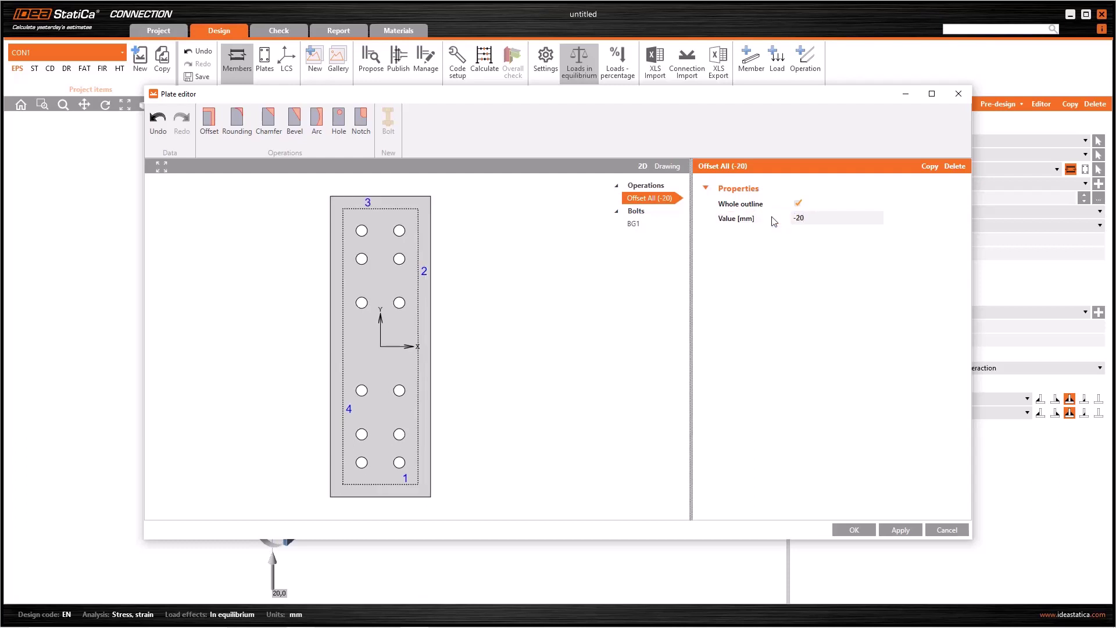
click(773, 215)
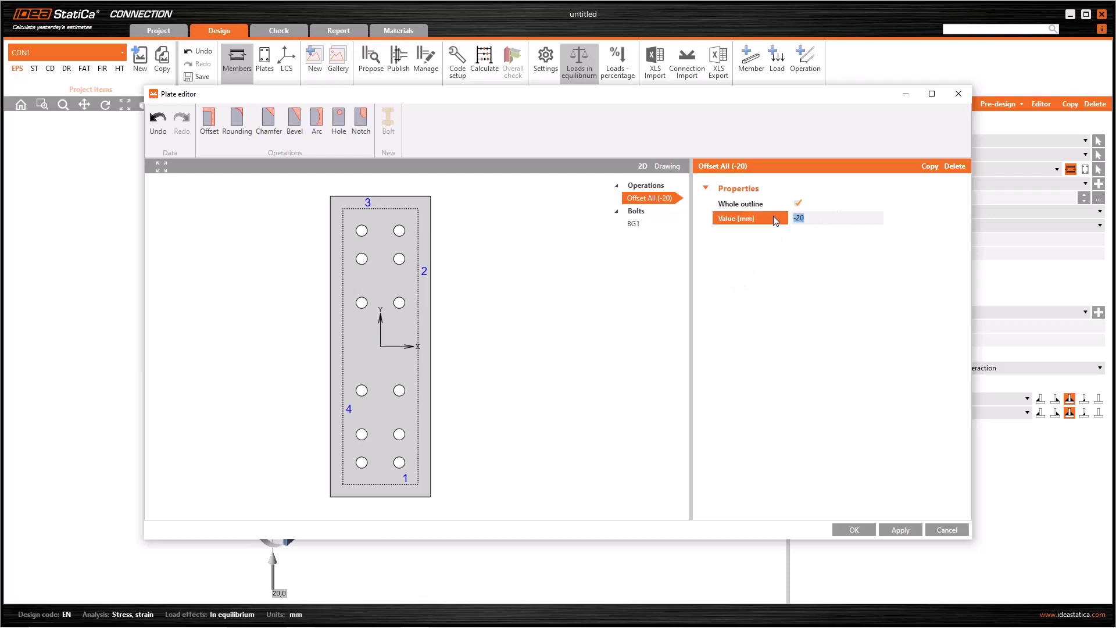
text(10)
key(Return)
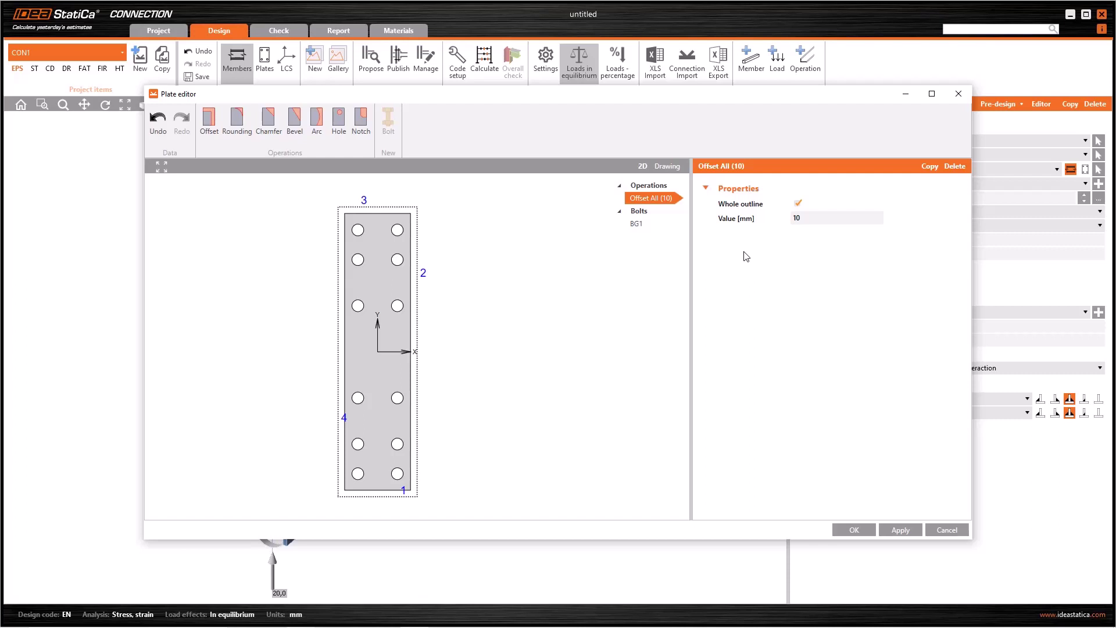
Step: Restrict the -20 mm offset to edge 1 instead of the whole outline
click(799, 204)
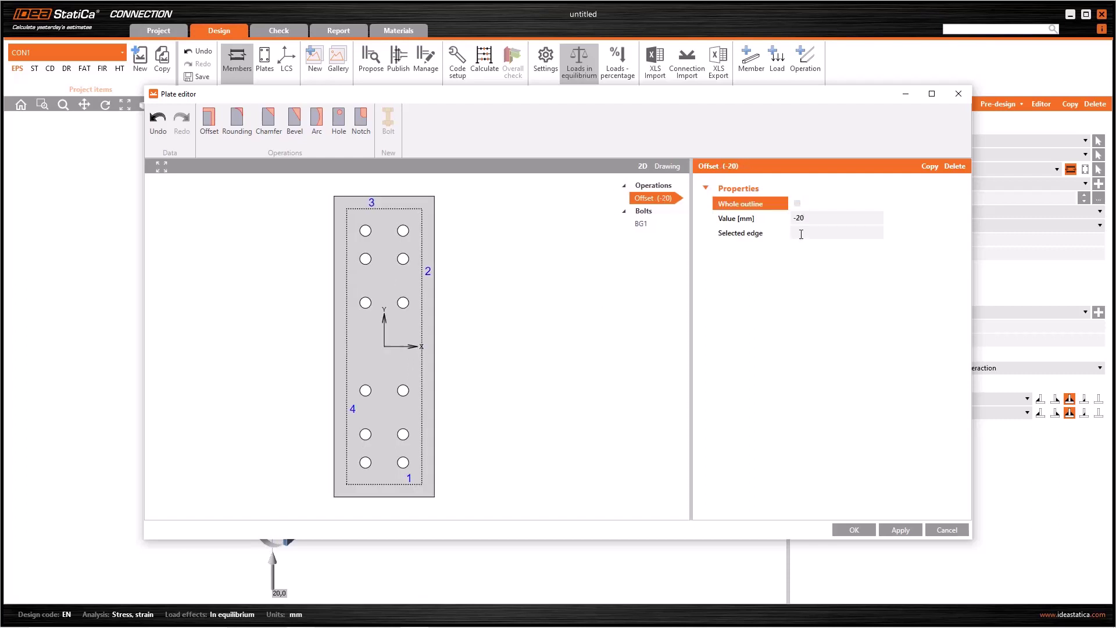
click(800, 231)
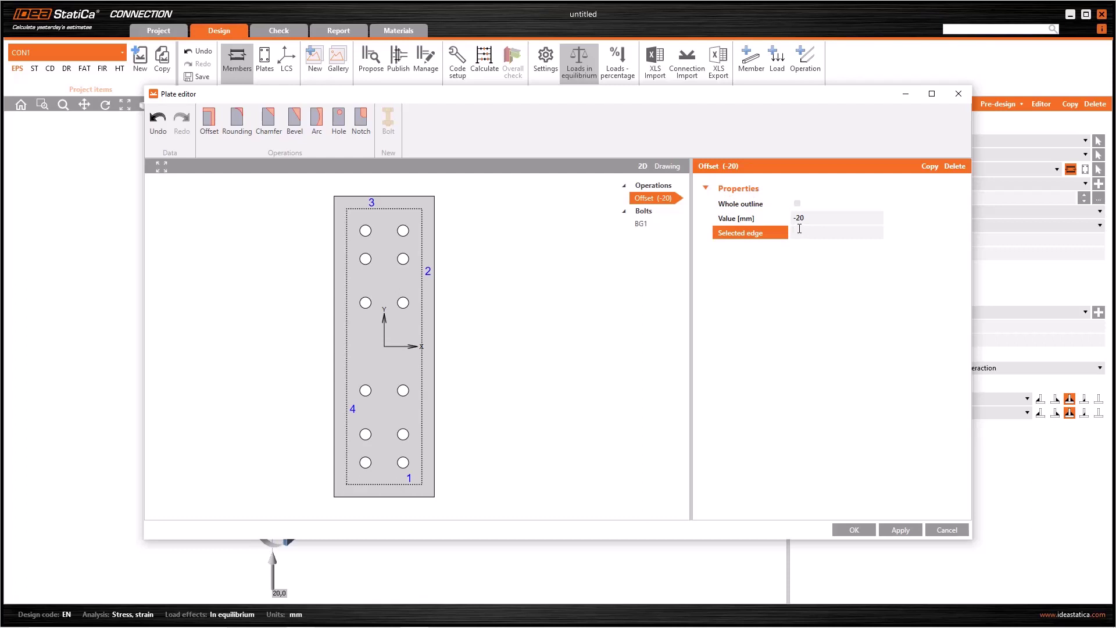
text(1)
click(825, 217)
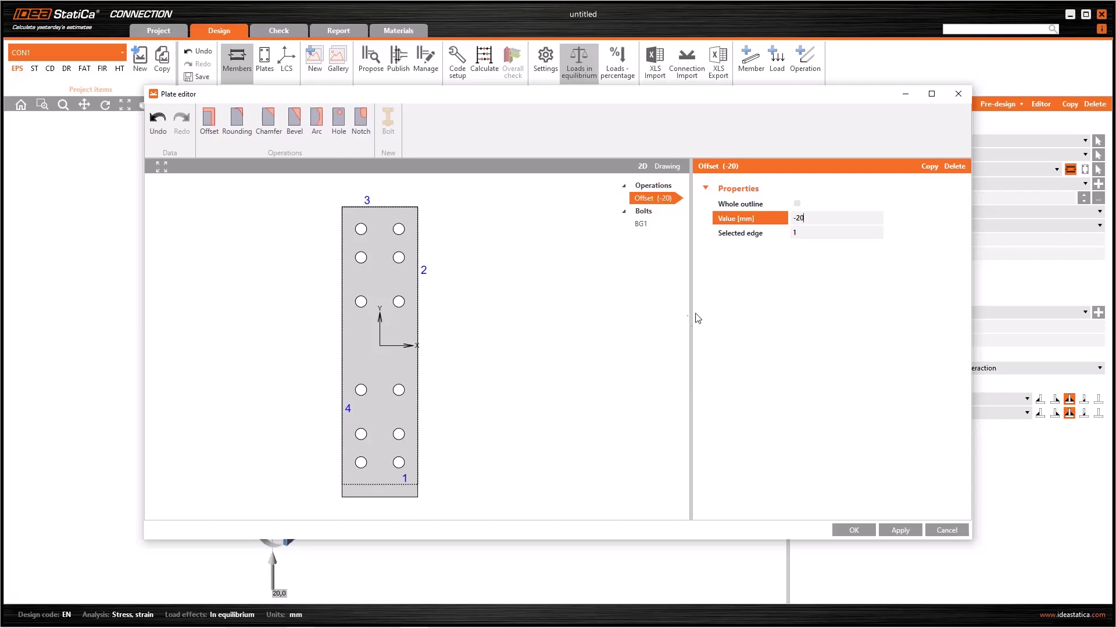
Step: Duplicate the edge 1 offset and delete both offset operations
click(929, 167)
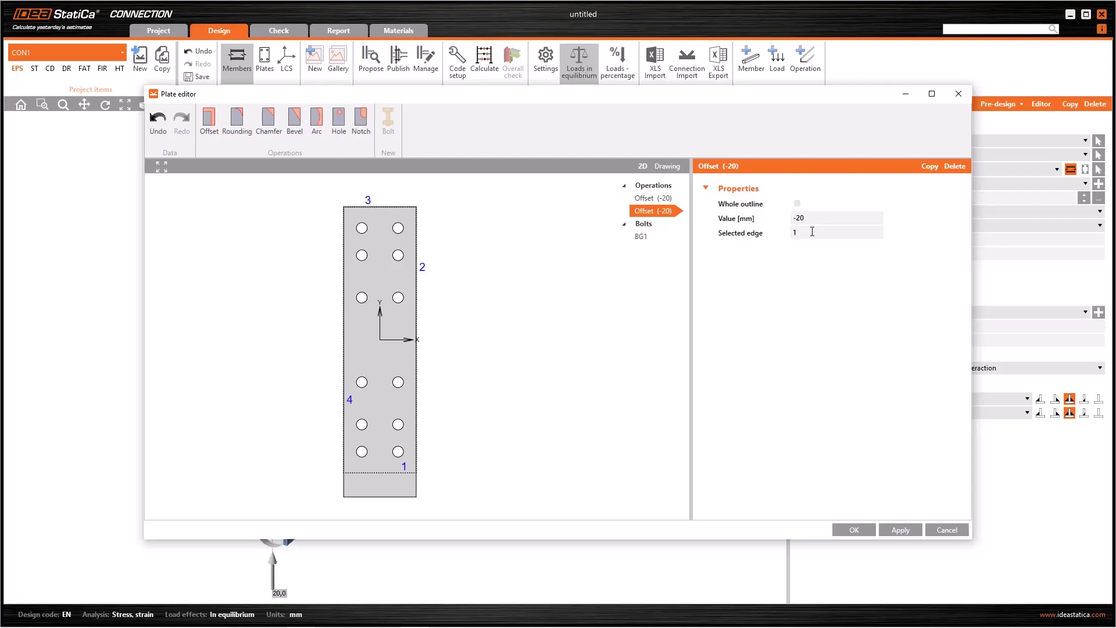
click(955, 167)
click(956, 166)
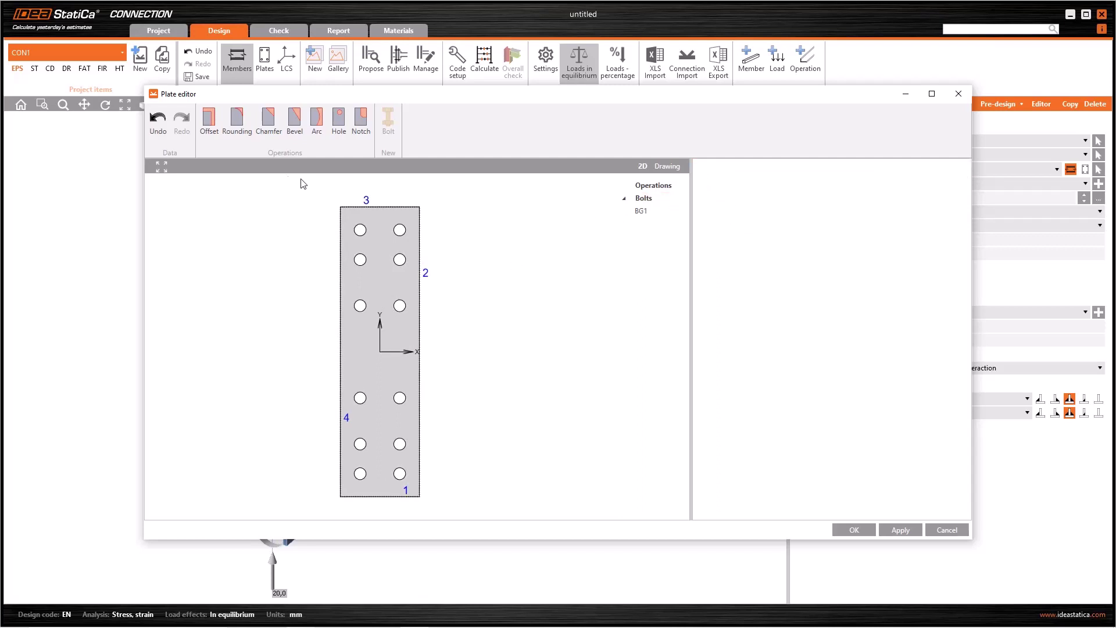
Step: Add a 10 mm rounding and a 10 mm chamfer to corner 1 of the plate
click(235, 127)
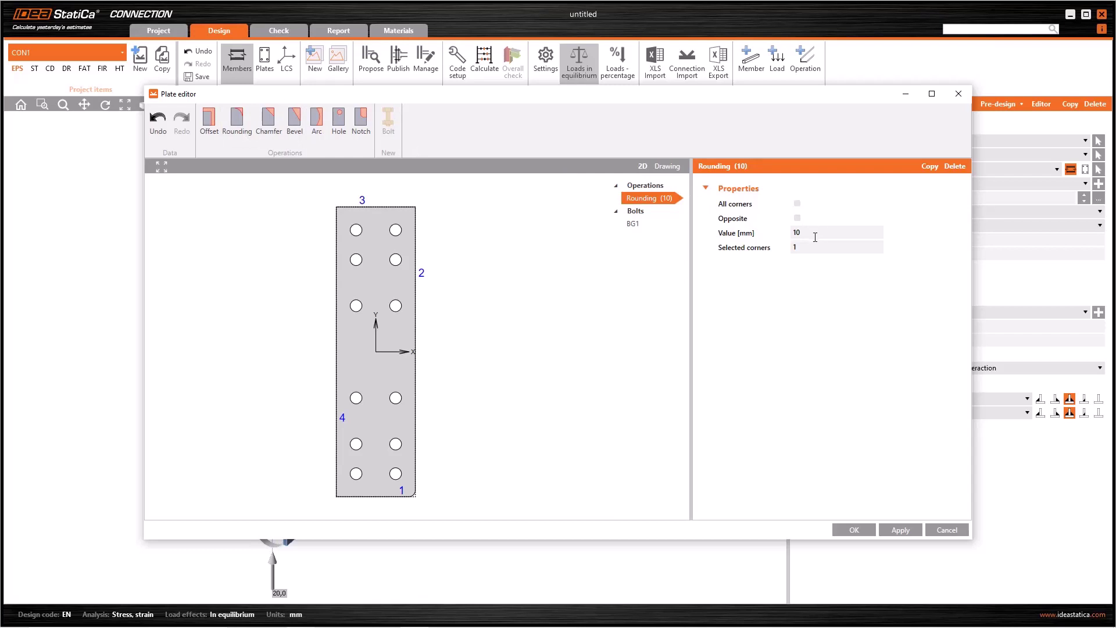
click(798, 203)
click(798, 204)
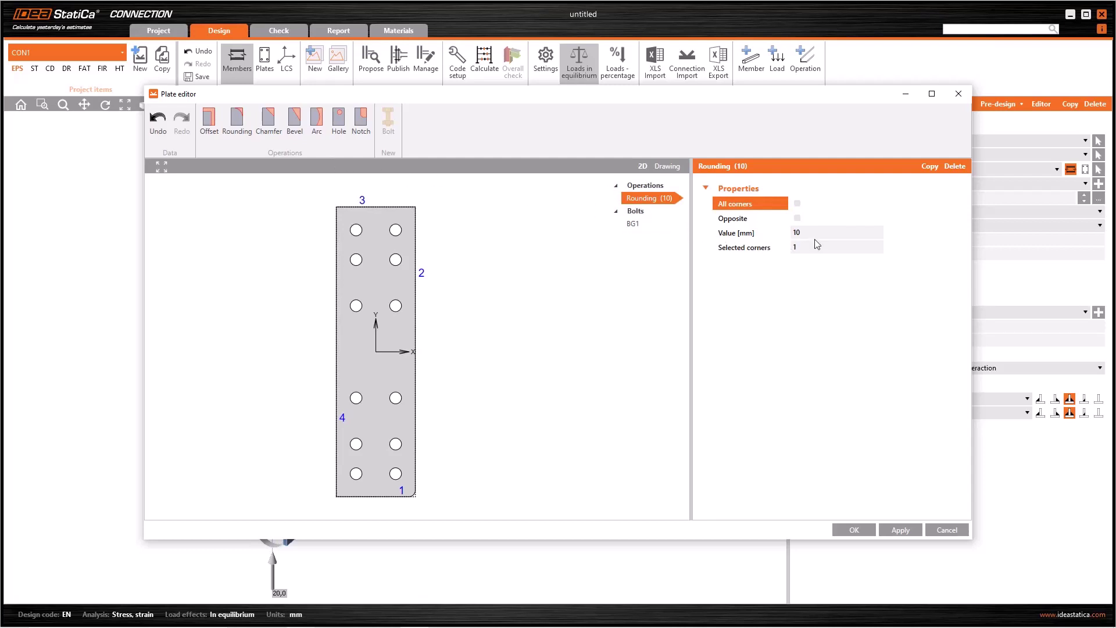
click(268, 122)
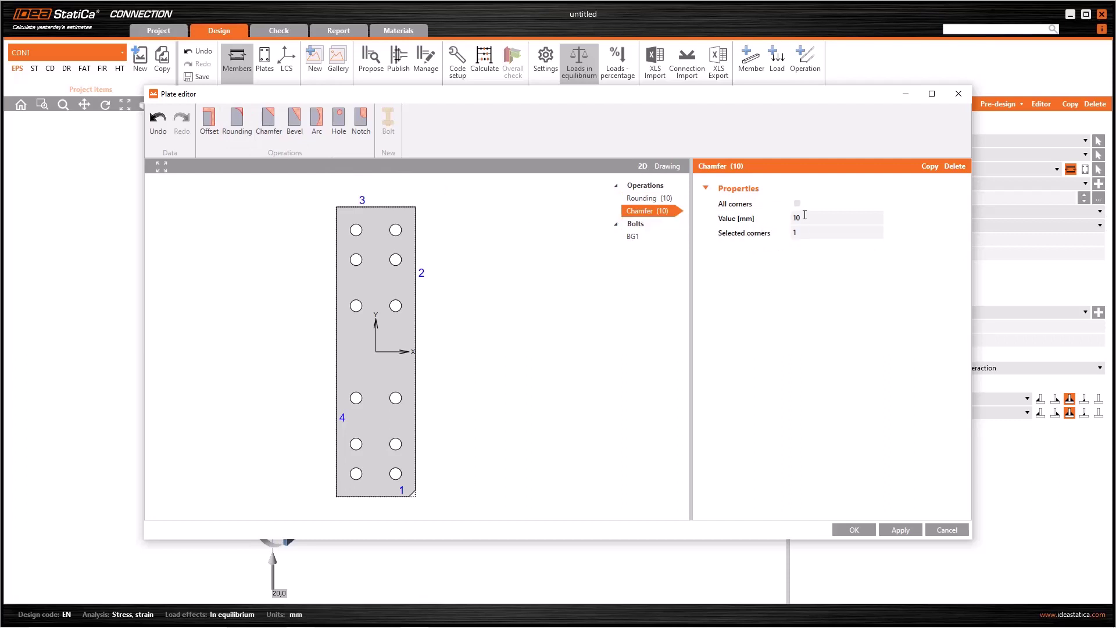
Step: Add a 20 by 30 mm bevel to corner 1 and delete all the corner operations
click(295, 119)
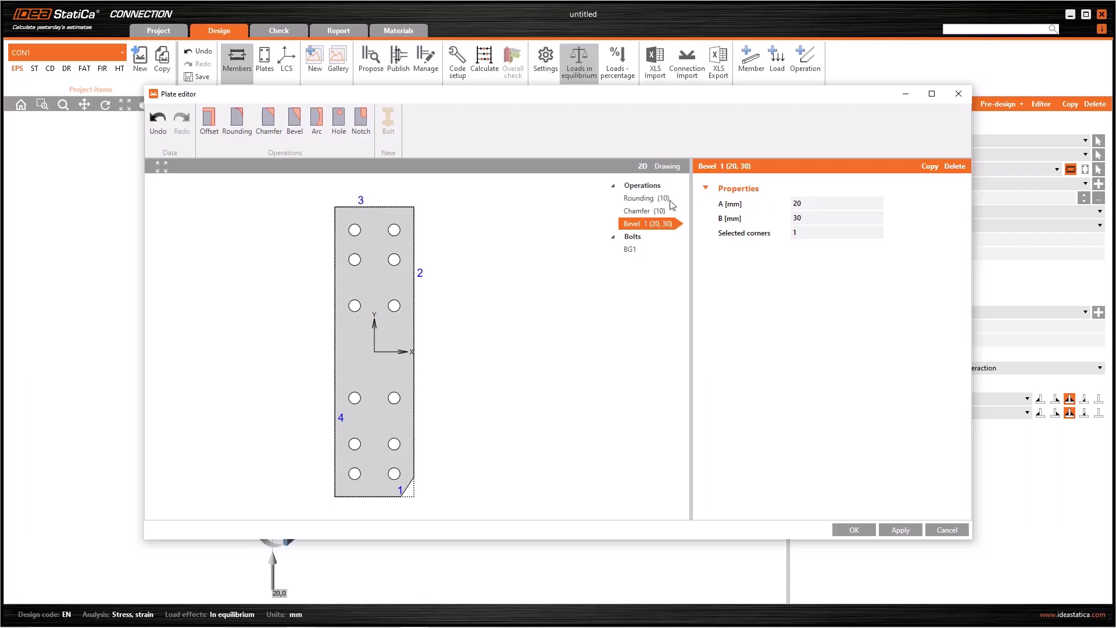
click(668, 167)
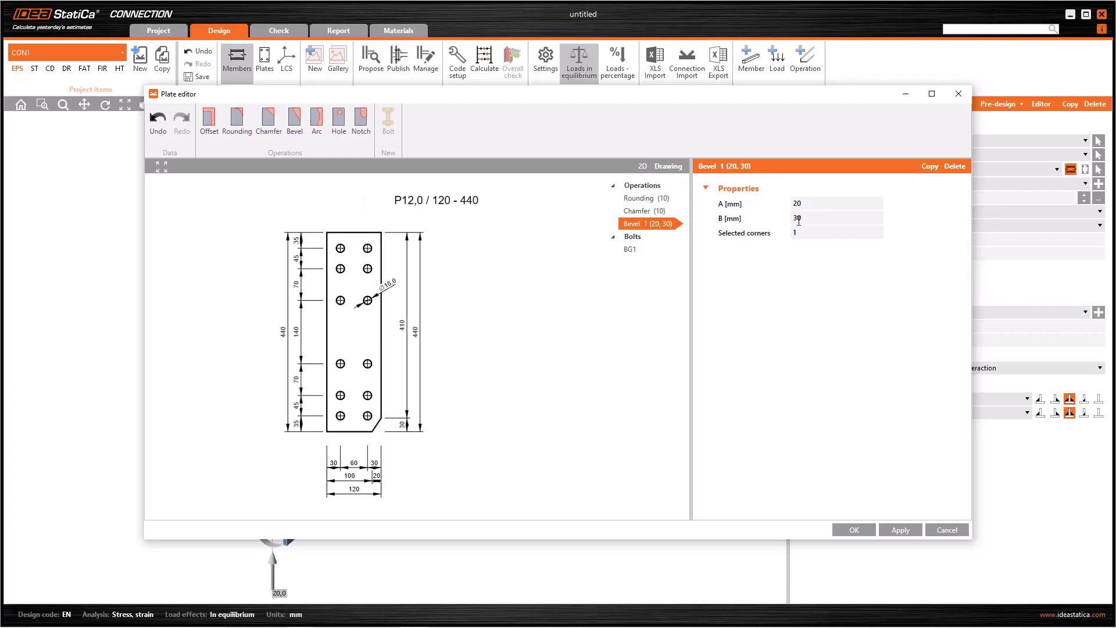
click(954, 167)
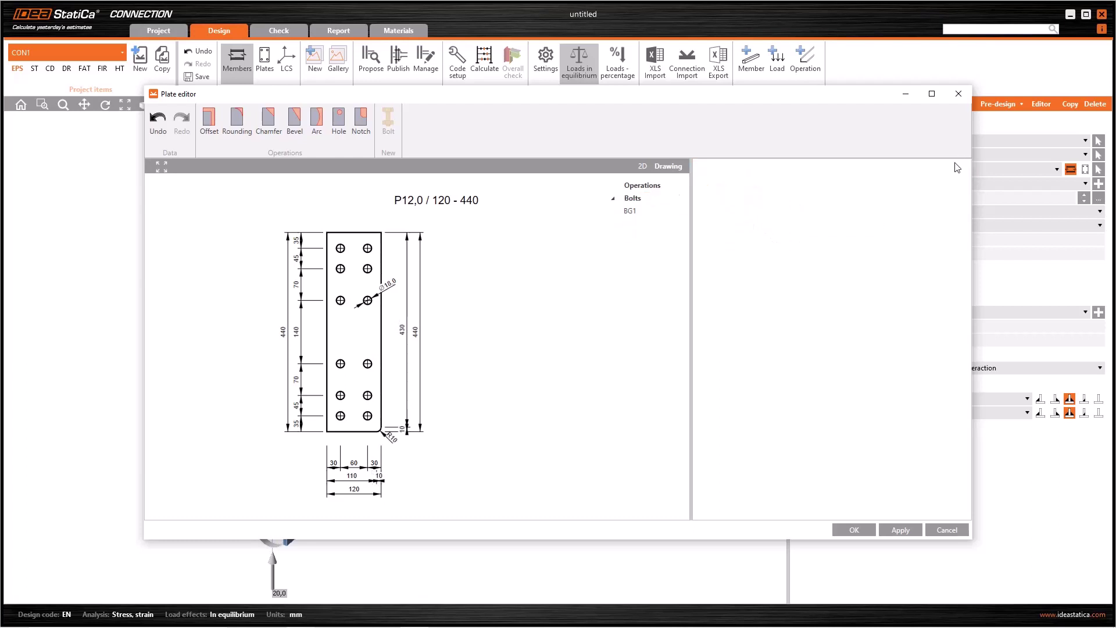
Step: Add an arc with an elevation of -60 mm on edge 1 and apply it to the end plate
click(316, 127)
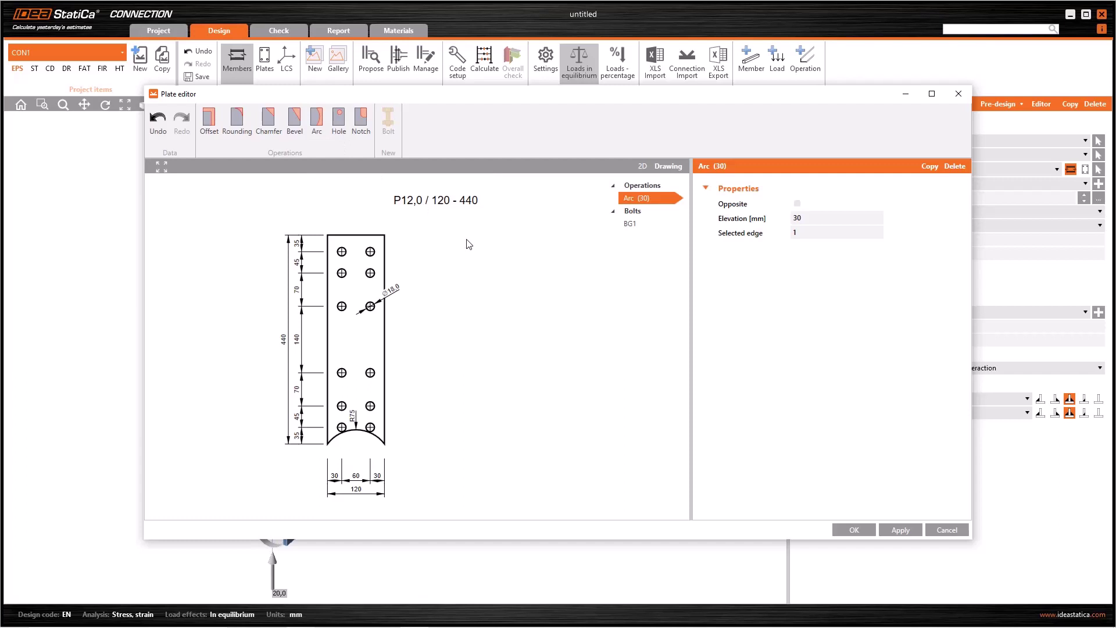
click(643, 166)
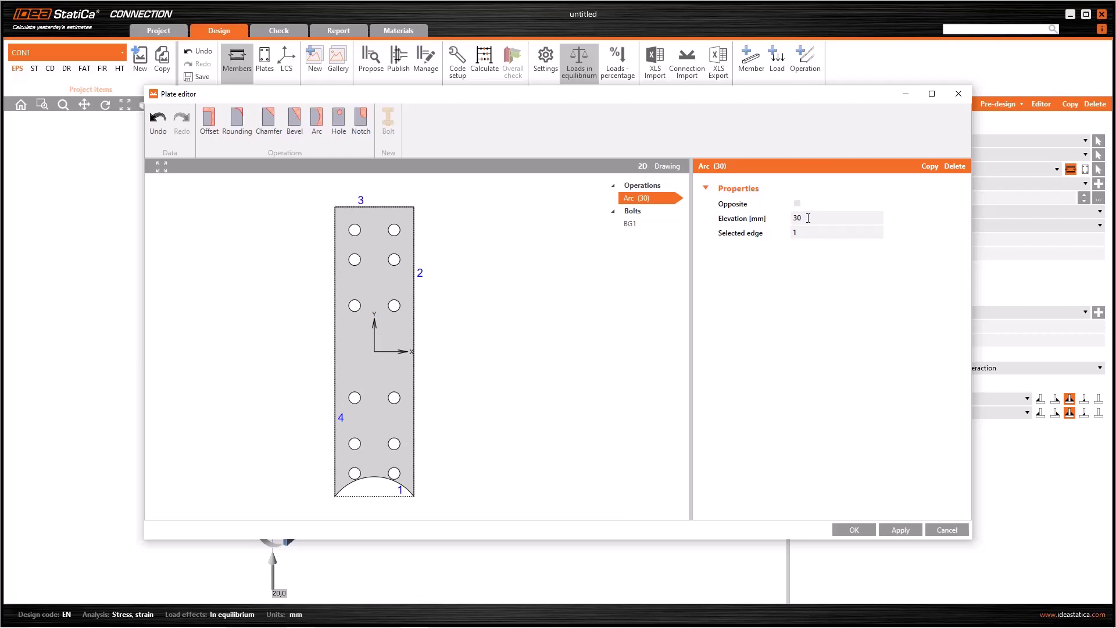
click(669, 166)
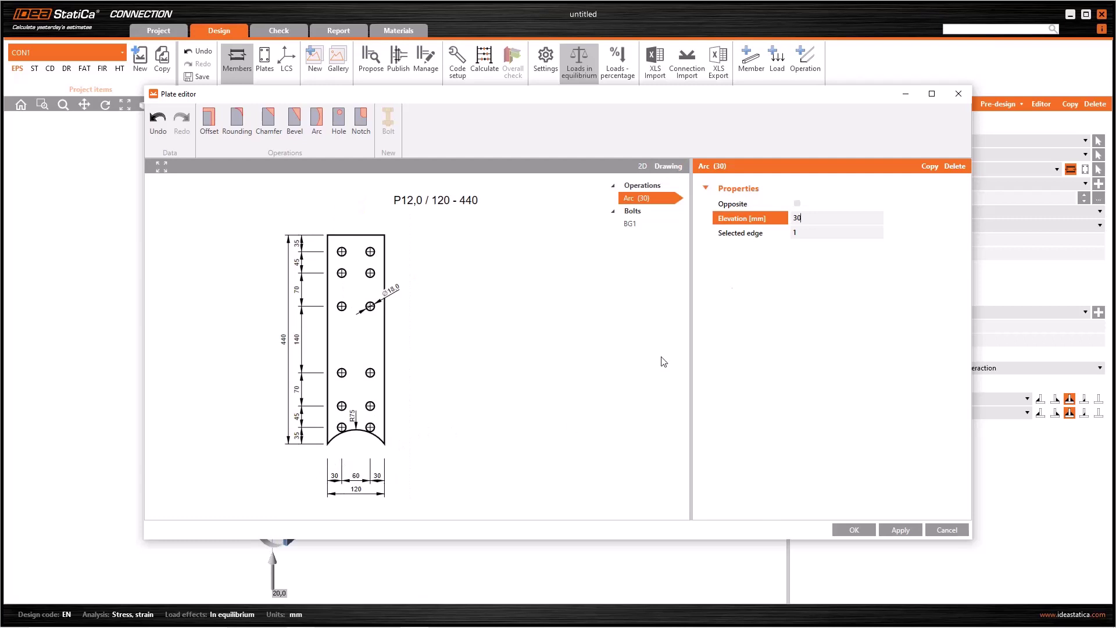
double_click(840, 218)
text(-60)
key(Tab)
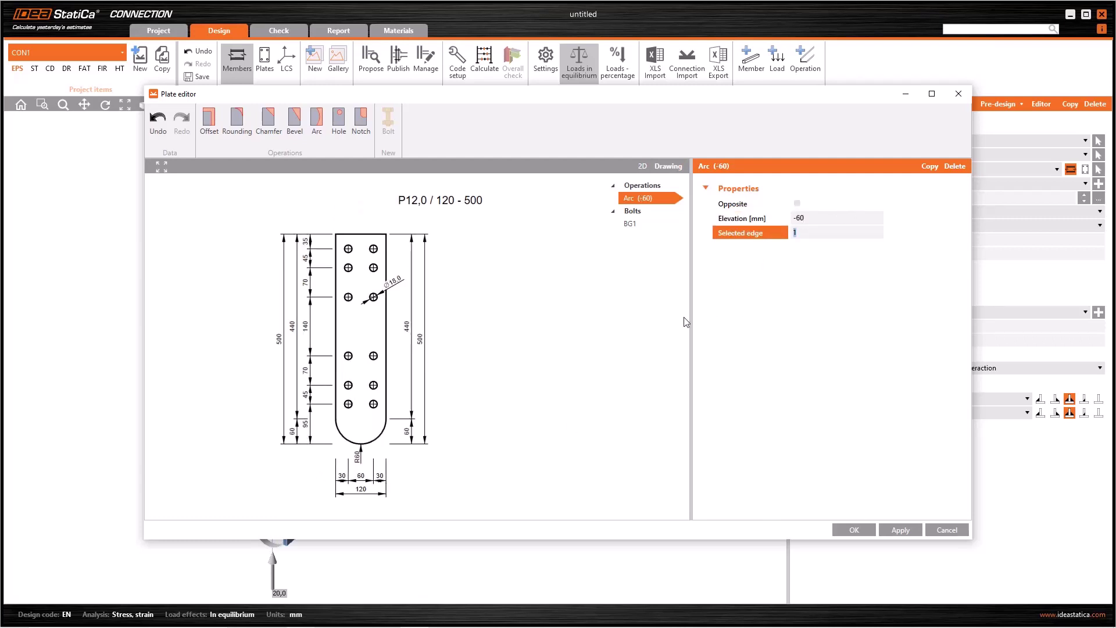
click(686, 322)
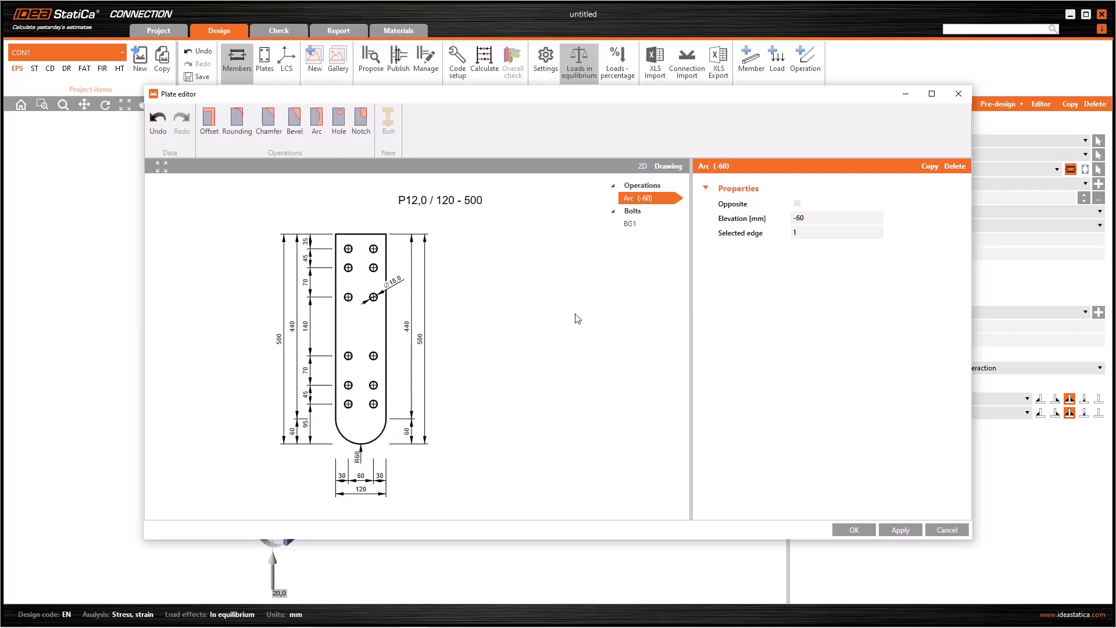
drag(407, 94, 616, 59)
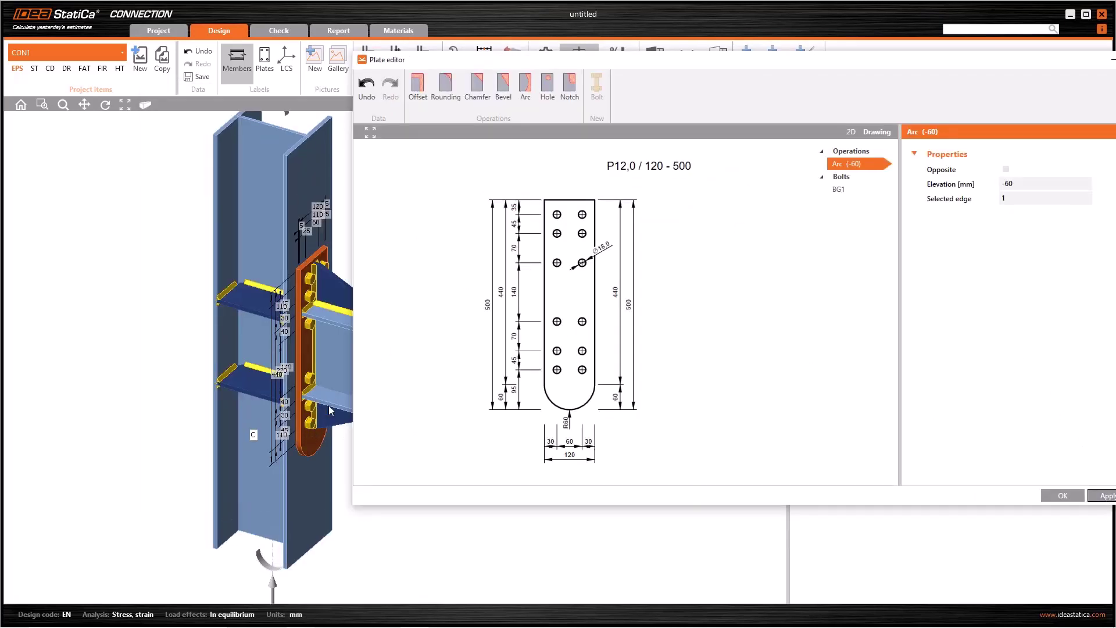
Step: Add a circular hole of 10 mm diameter centred at X 0, Y 0 and show the plate in 2D
click(547, 84)
drag(721, 92, 524, 148)
click(656, 189)
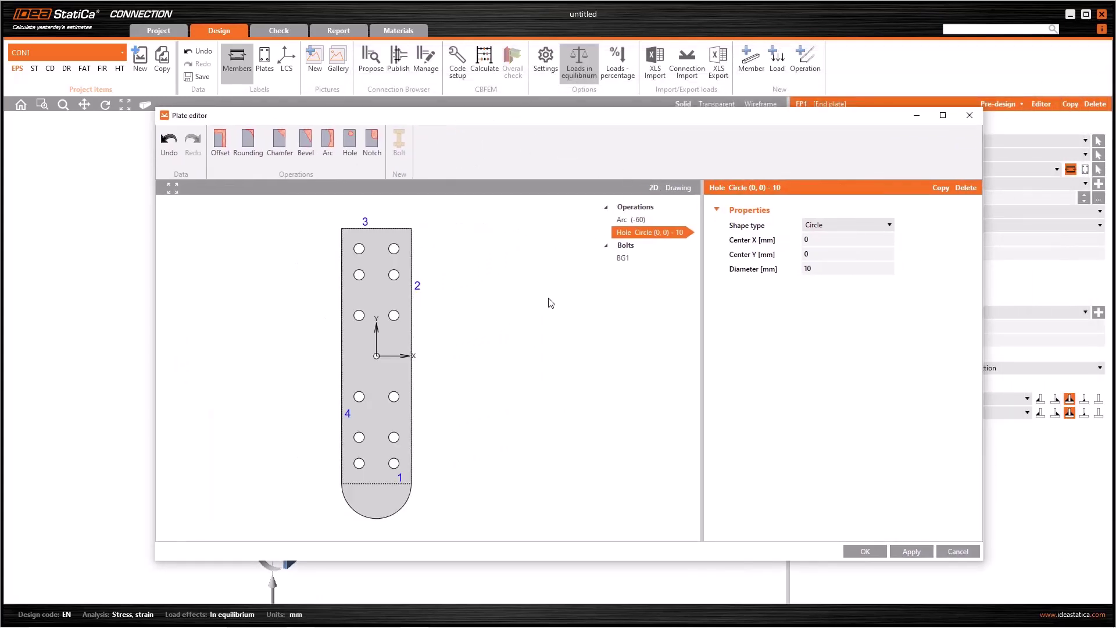
click(848, 225)
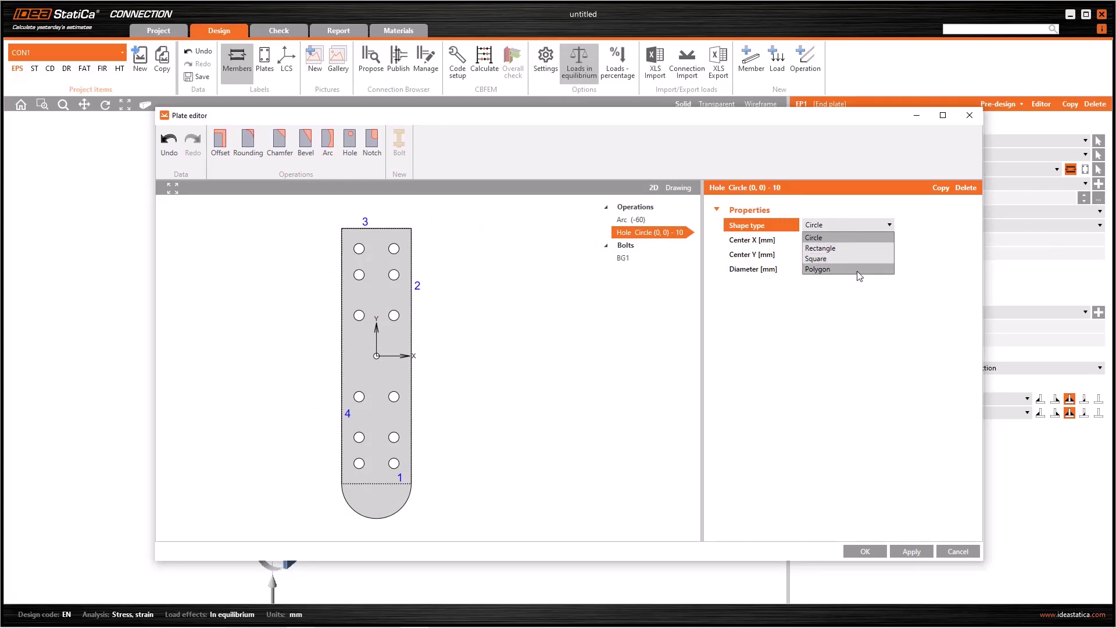
click(843, 382)
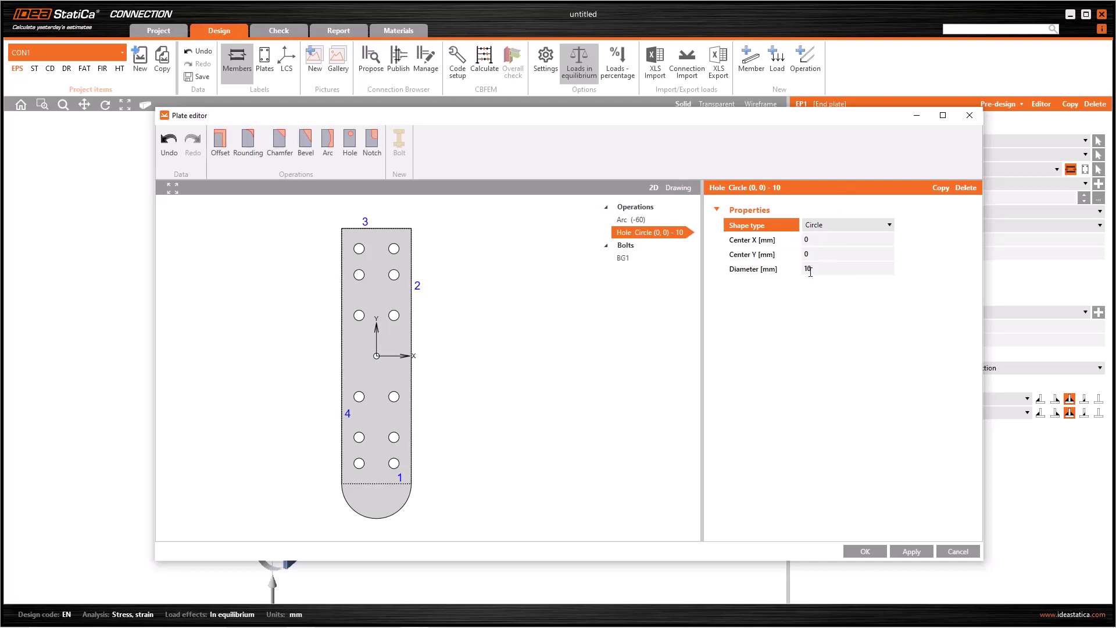
Step: Move the hole's centre to X 30 mm and change its shape to a rectangle
click(828, 239)
text(30)
key(Tab)
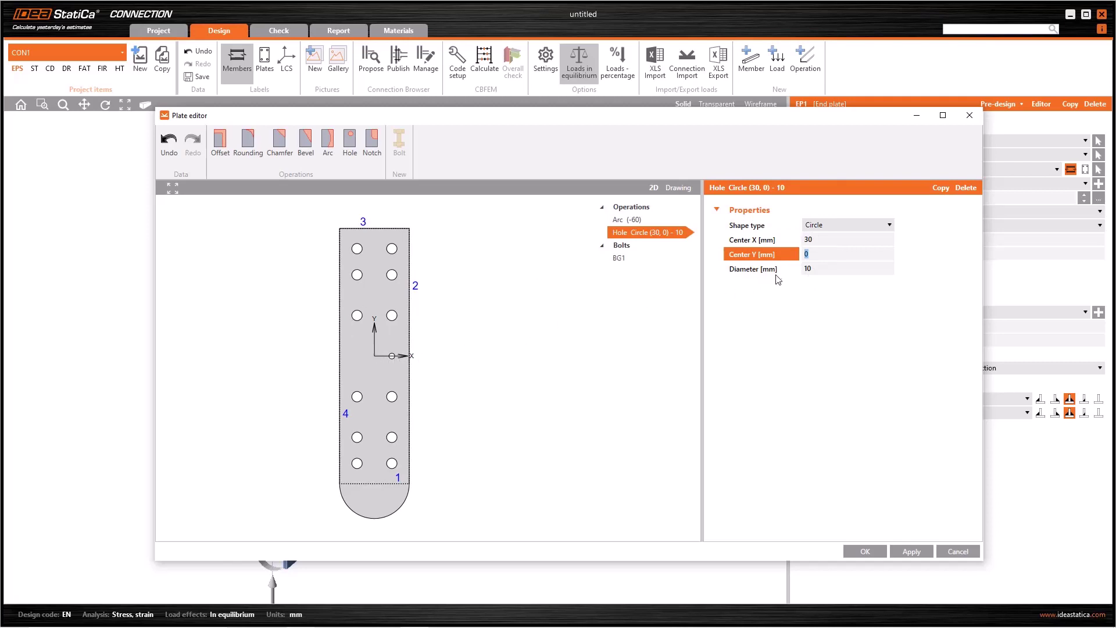
click(830, 224)
click(831, 254)
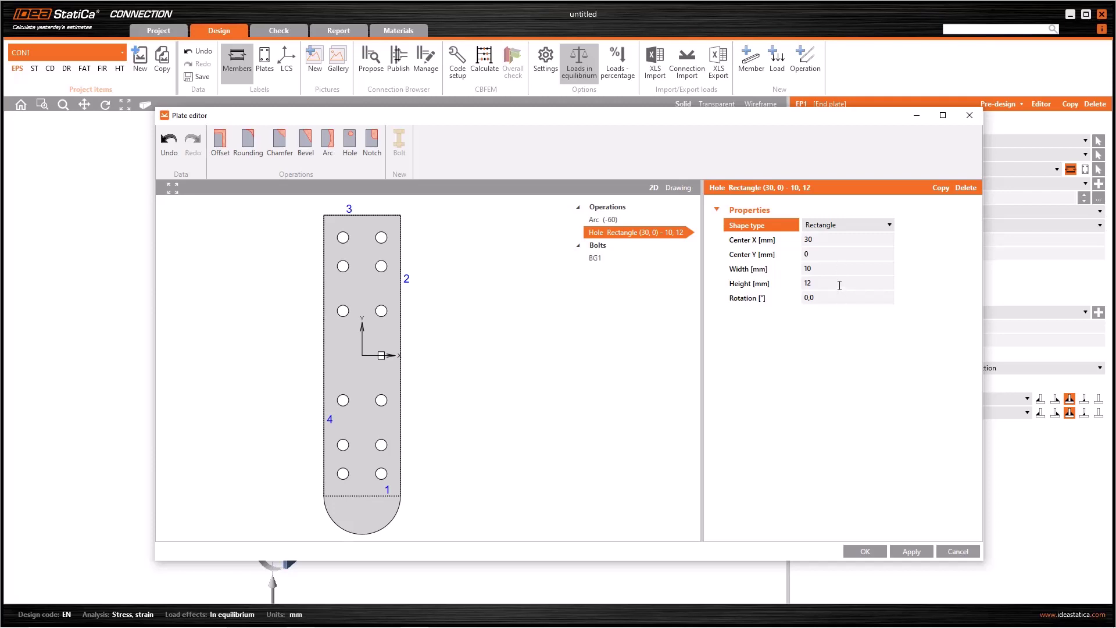
Step: Size the rectangular hole 40 mm wide by 80 mm high and rotate it by 30°
click(840, 285)
text(80)
key(Tab)
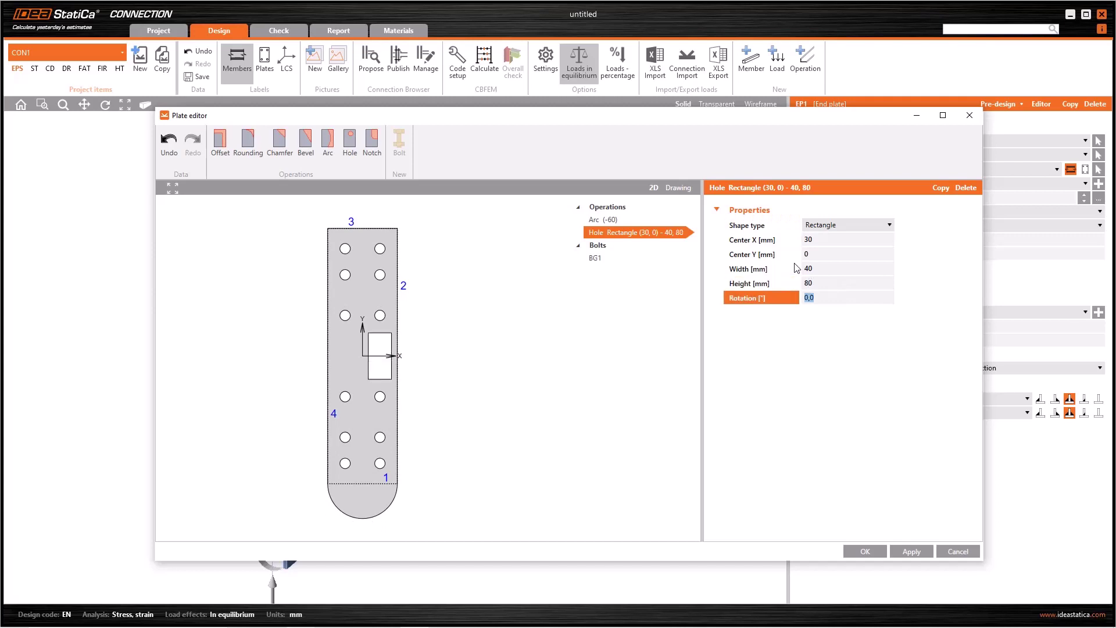
text(30)
click(844, 285)
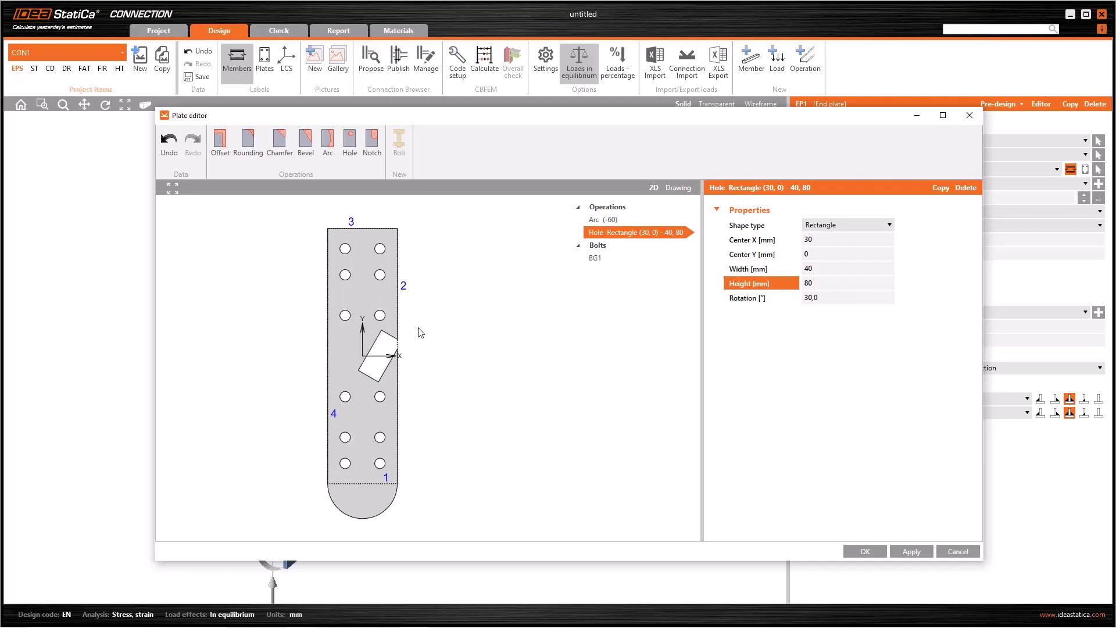
Step: Add a notch with A 20, B 30 and r 8 mm to corner 1, and delete all the plate operations
click(374, 152)
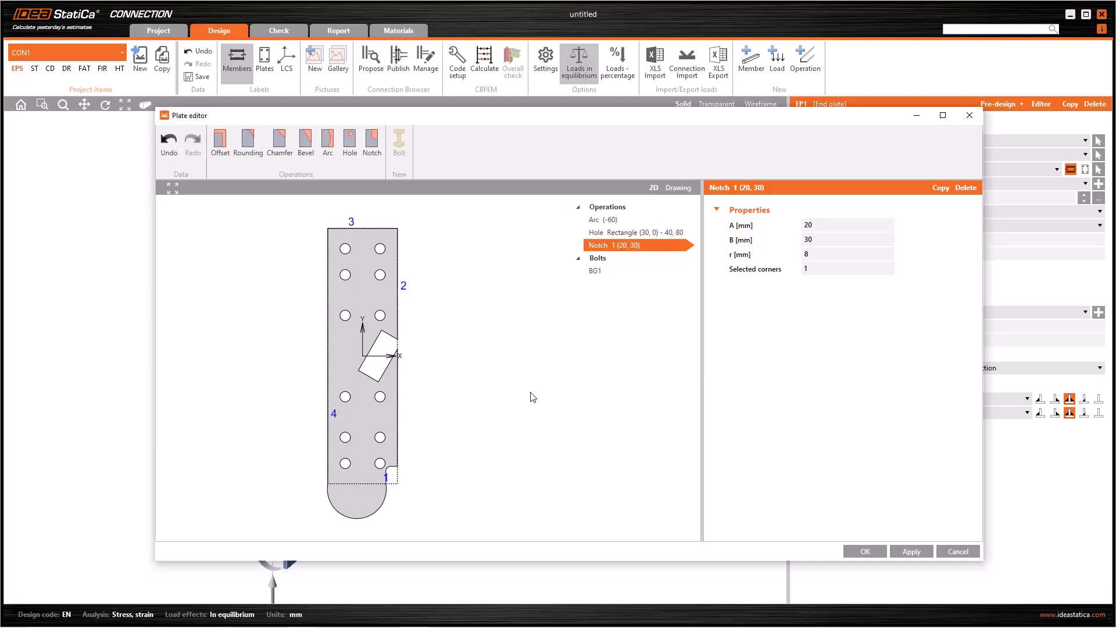
click(965, 187)
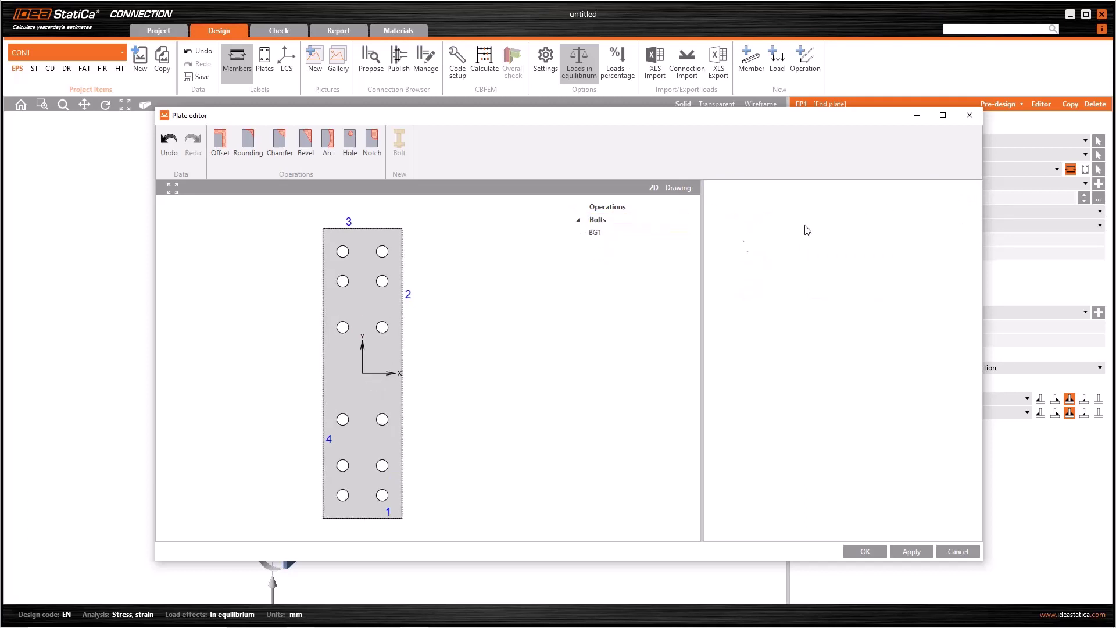
Step: Try horizontal and vertical slotted holes for bolt 4 of bolt group BG1, and return it to a round hole
click(608, 234)
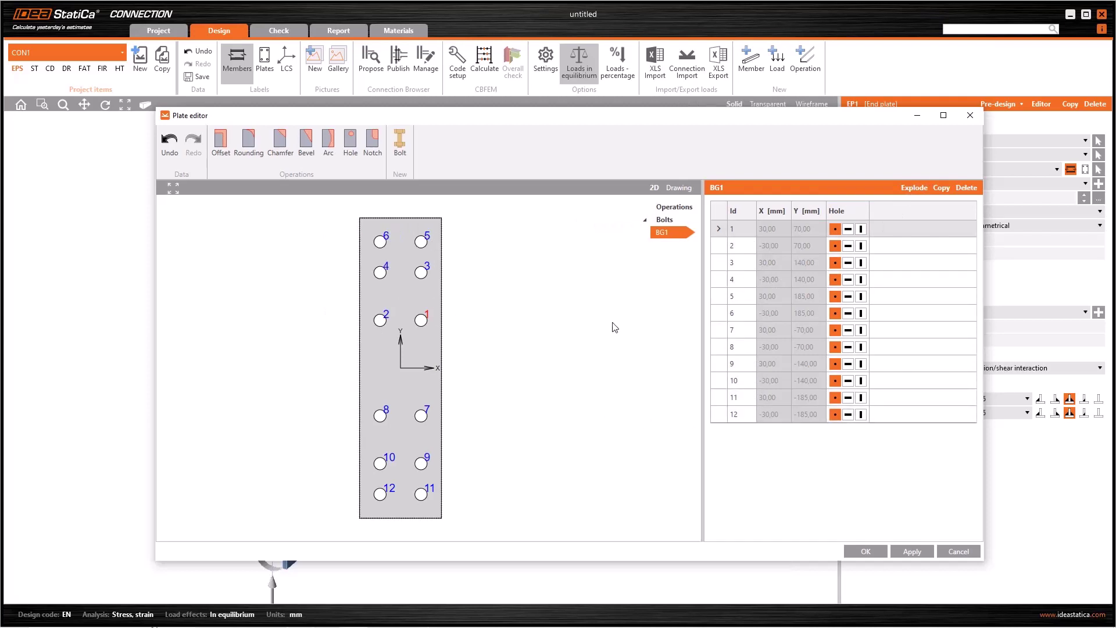
click(848, 280)
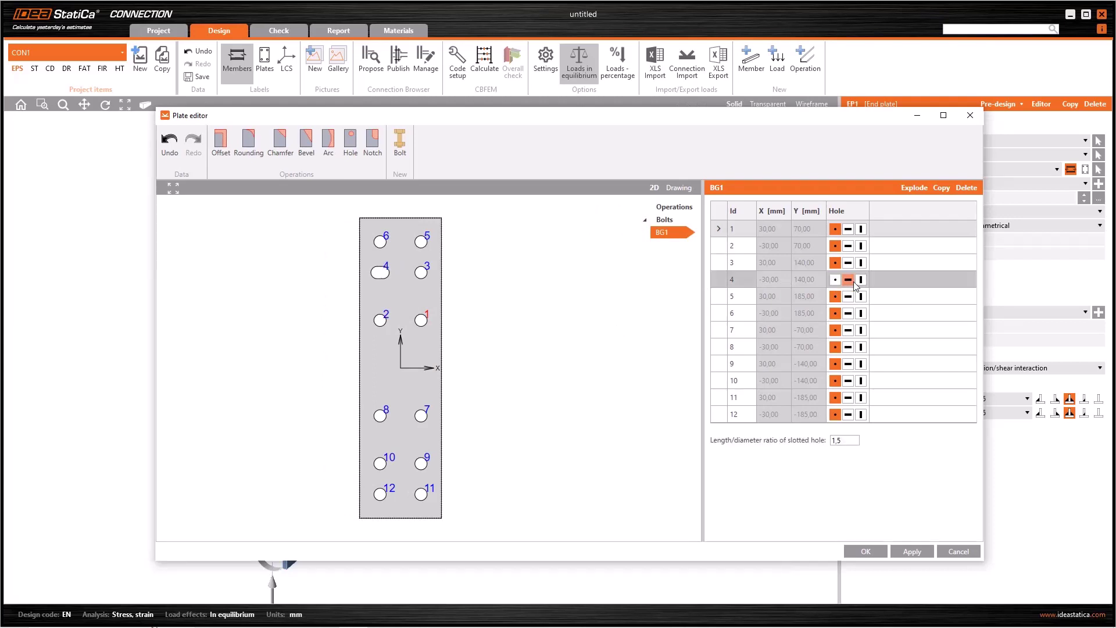
click(861, 279)
click(836, 280)
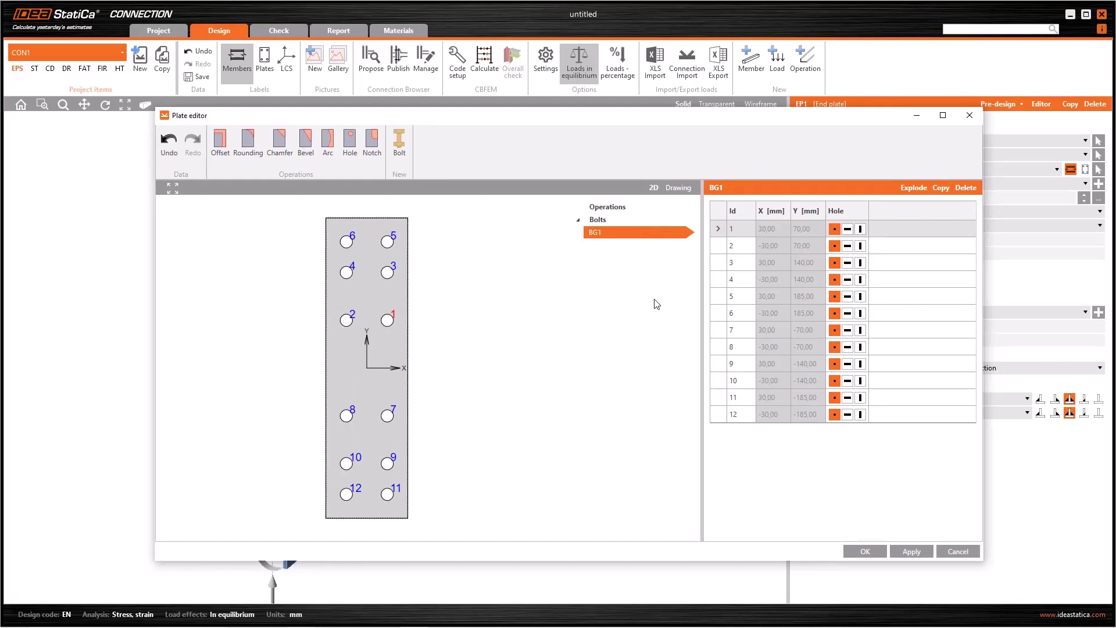
Step: Explode bolt group BG1 and accept the plate, and restore the group after reopening the end plate in the plate editor
click(917, 187)
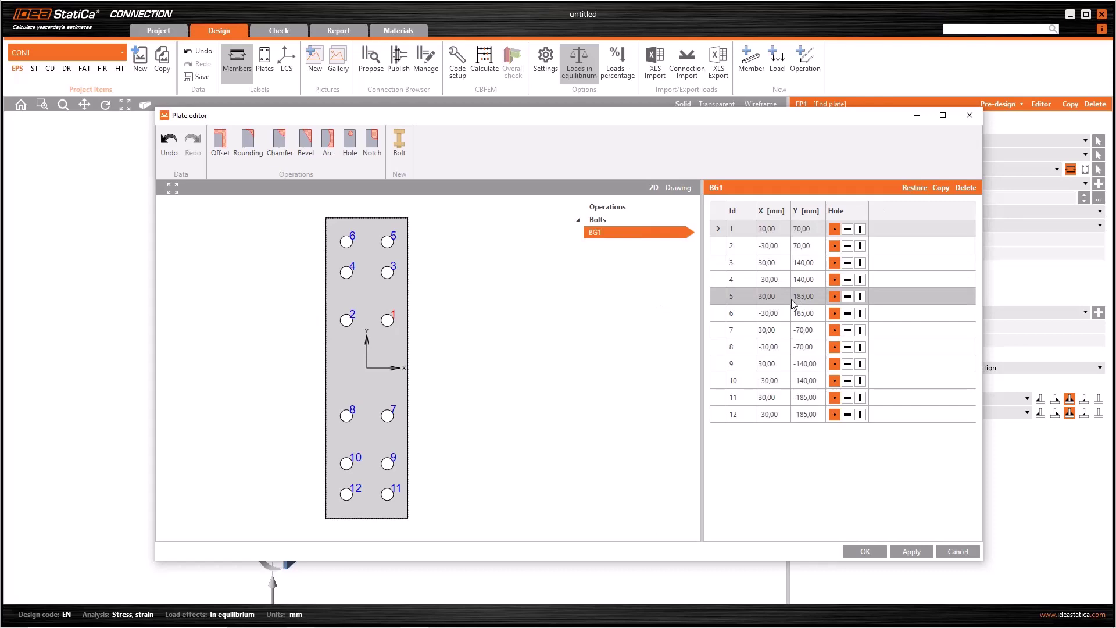
click(865, 551)
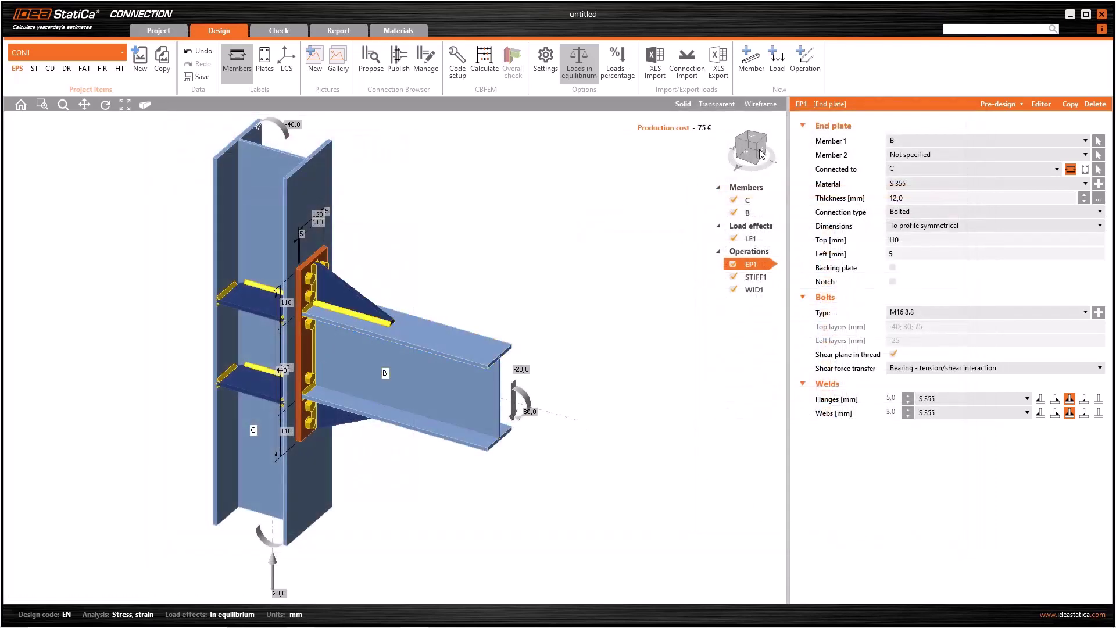
click(1041, 105)
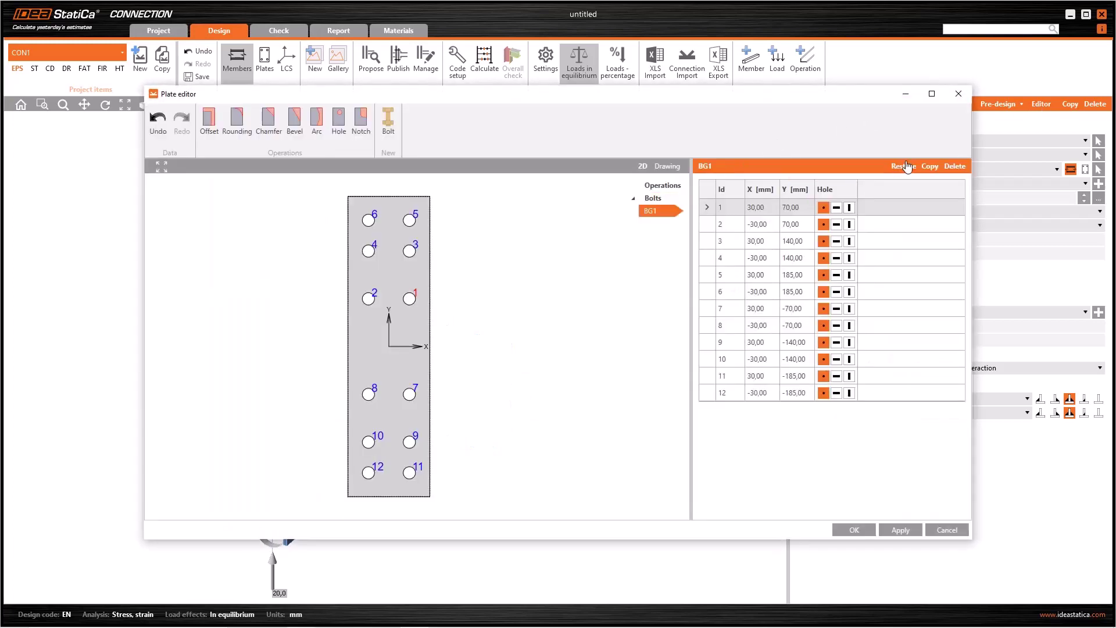
click(904, 166)
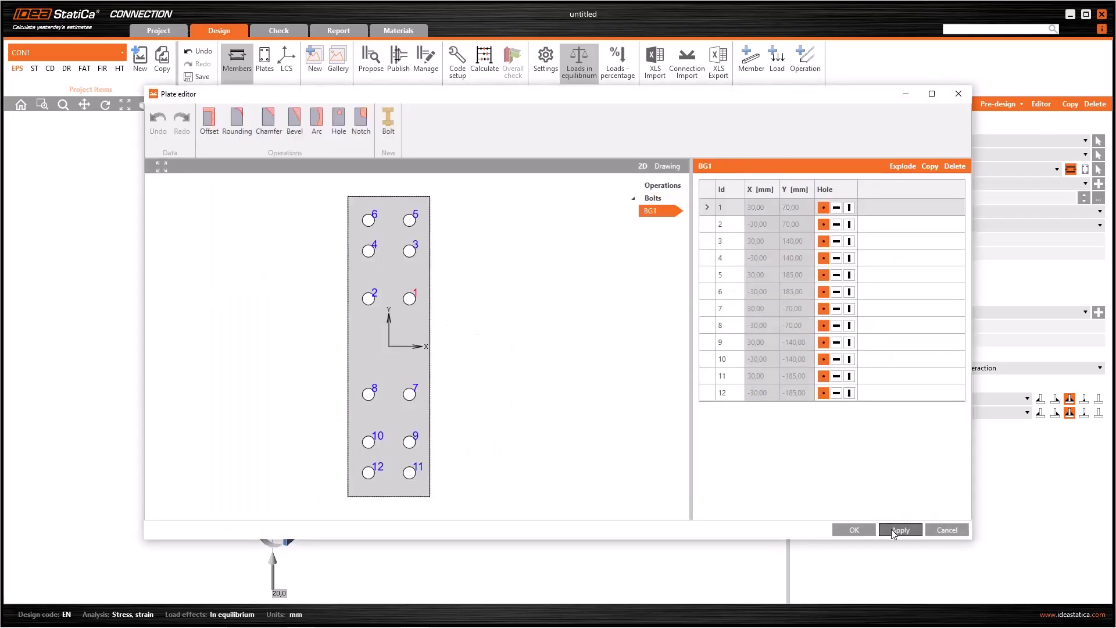
Step: Move the plate editor aside to reveal the 3D model and add a new bolt at X 0, Y 0 to bolt group BG1
drag(452, 97, 667, 94)
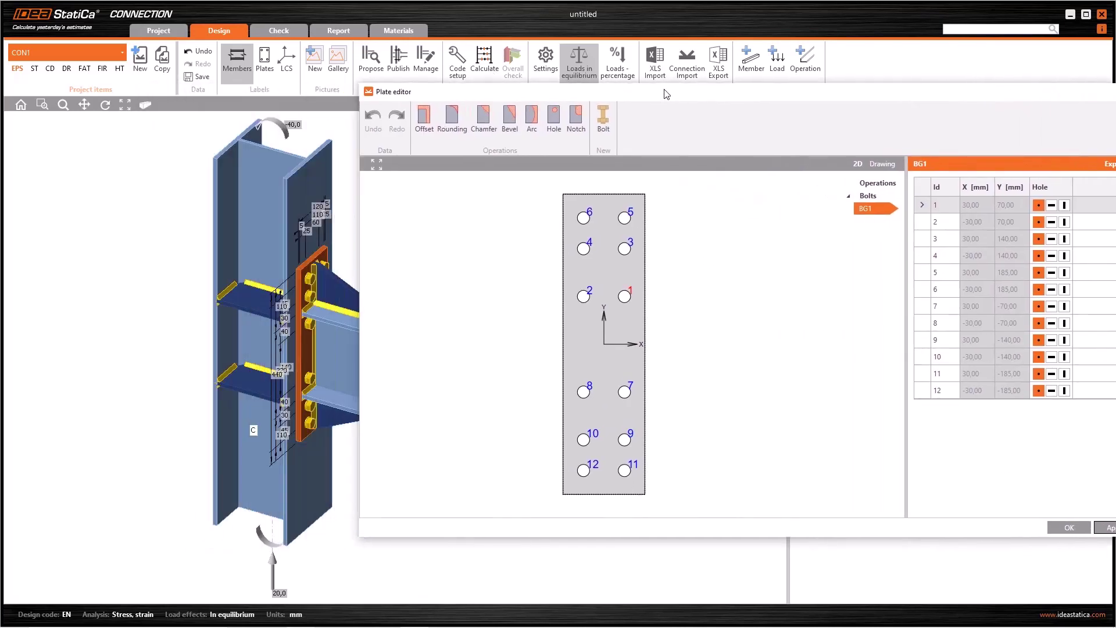
click(604, 133)
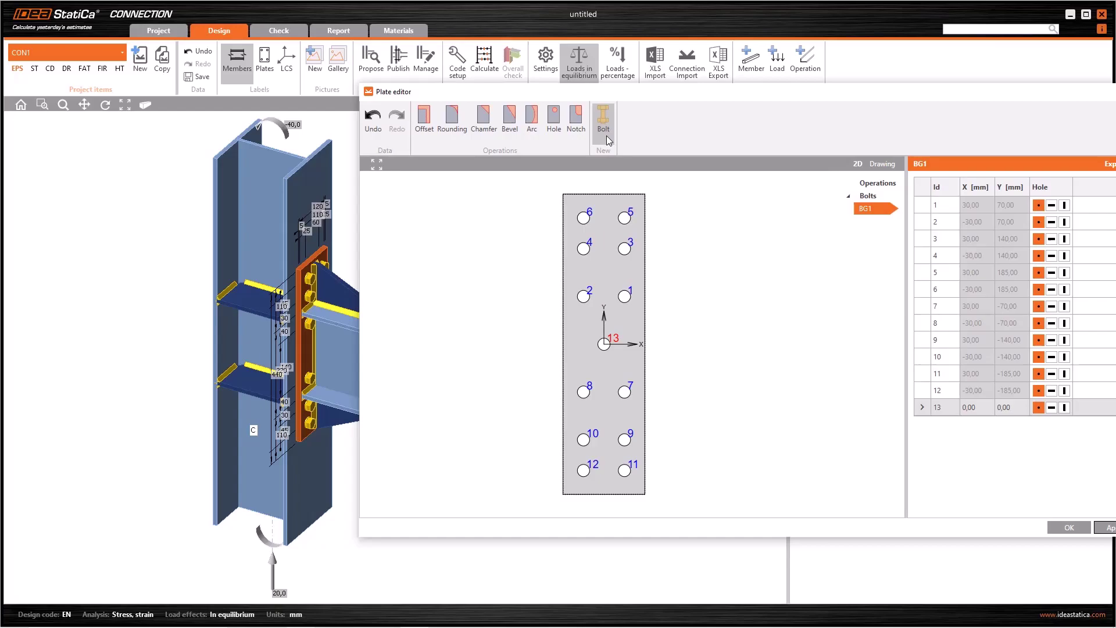